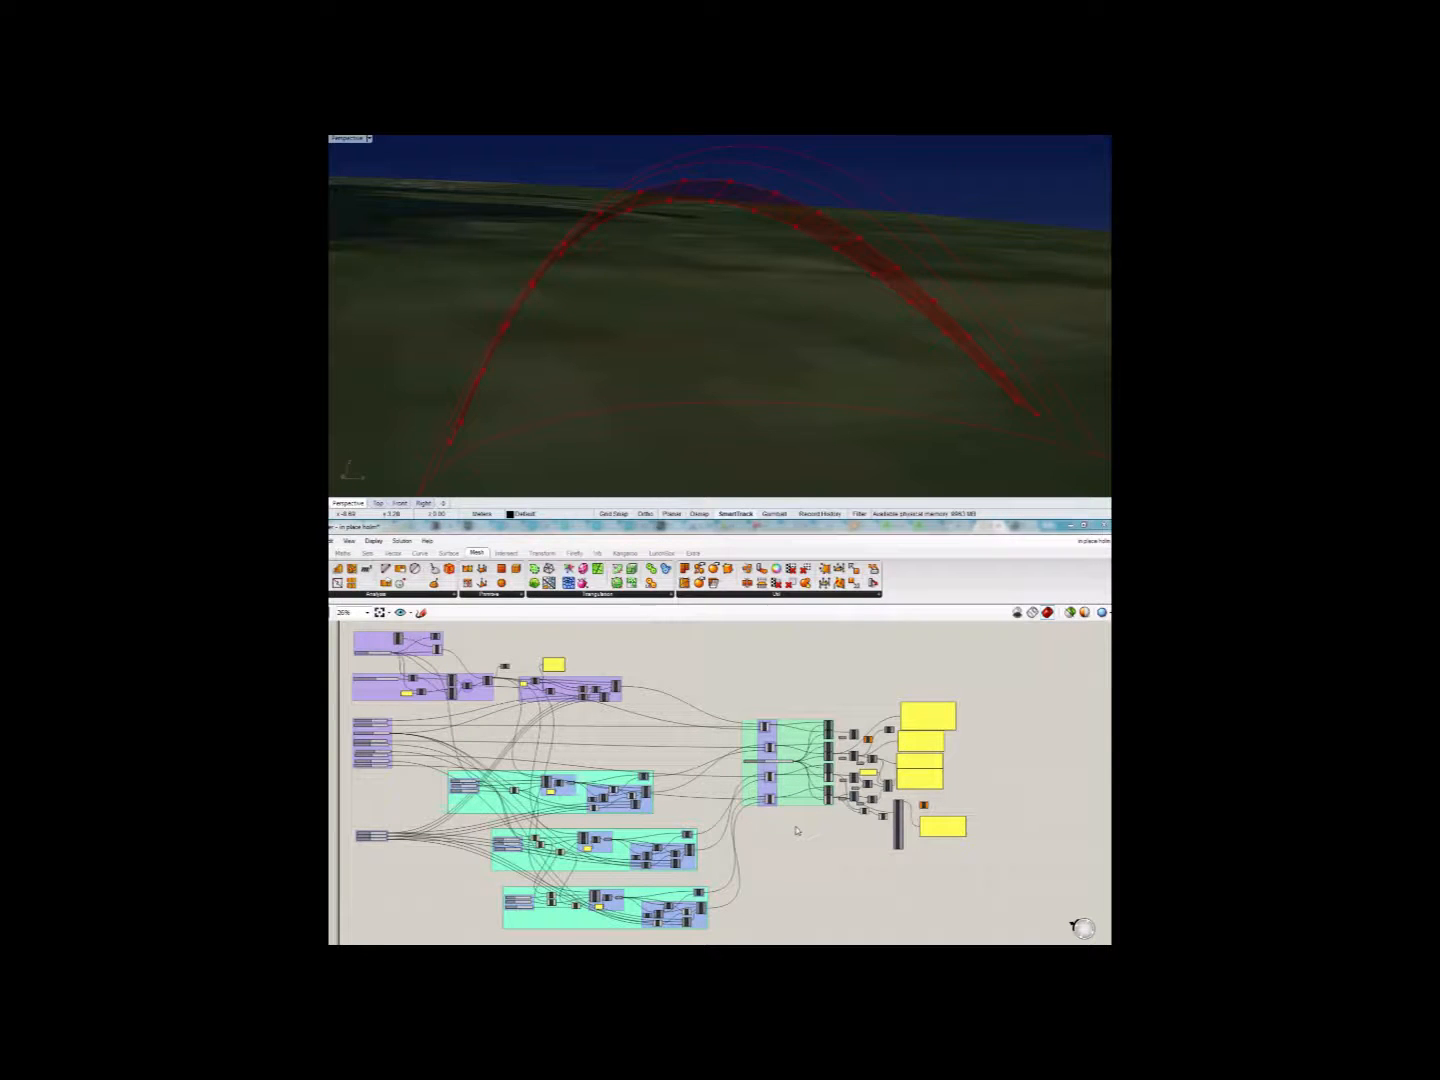
- Increase the number of connection points slider that divides the final catenaries
scroll(797, 830, "up", 5)
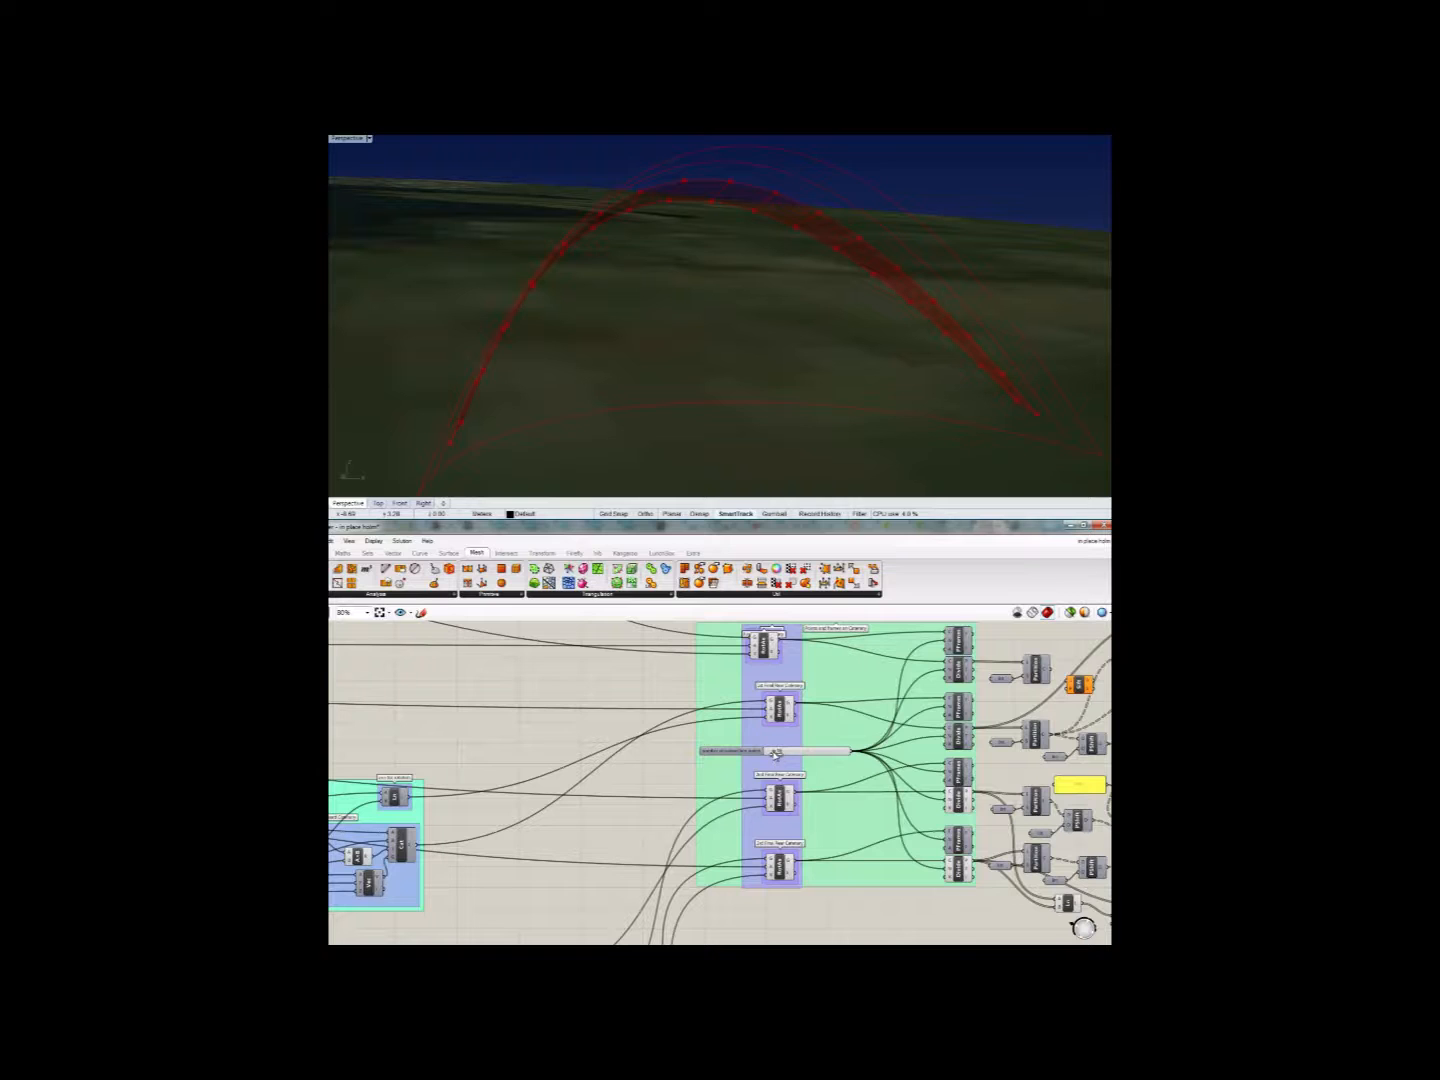
left_click_drag(776, 752, 782, 752)
right_click_drag(712, 201, 879, 249)
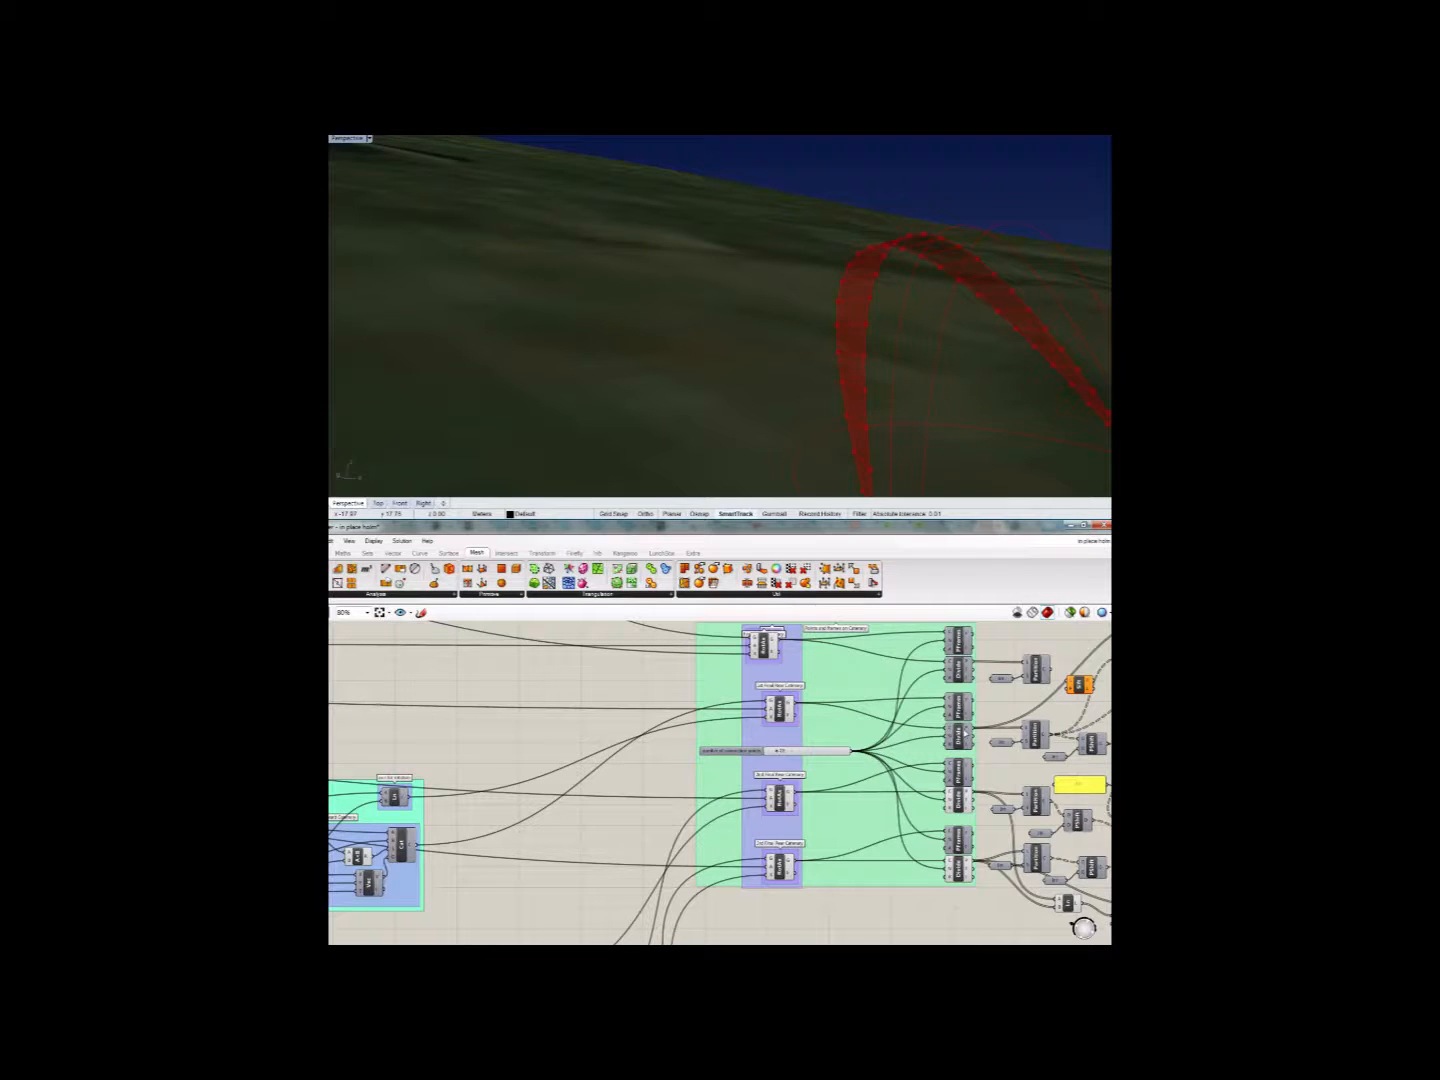
- Turn on the preview for the two upper Divide components in the Points and Frames on Catenary group
right_click(958, 737)
left_click(985, 760)
right_click(959, 672)
left_click(985, 695)
right_click_drag(972, 386, 940, 395)
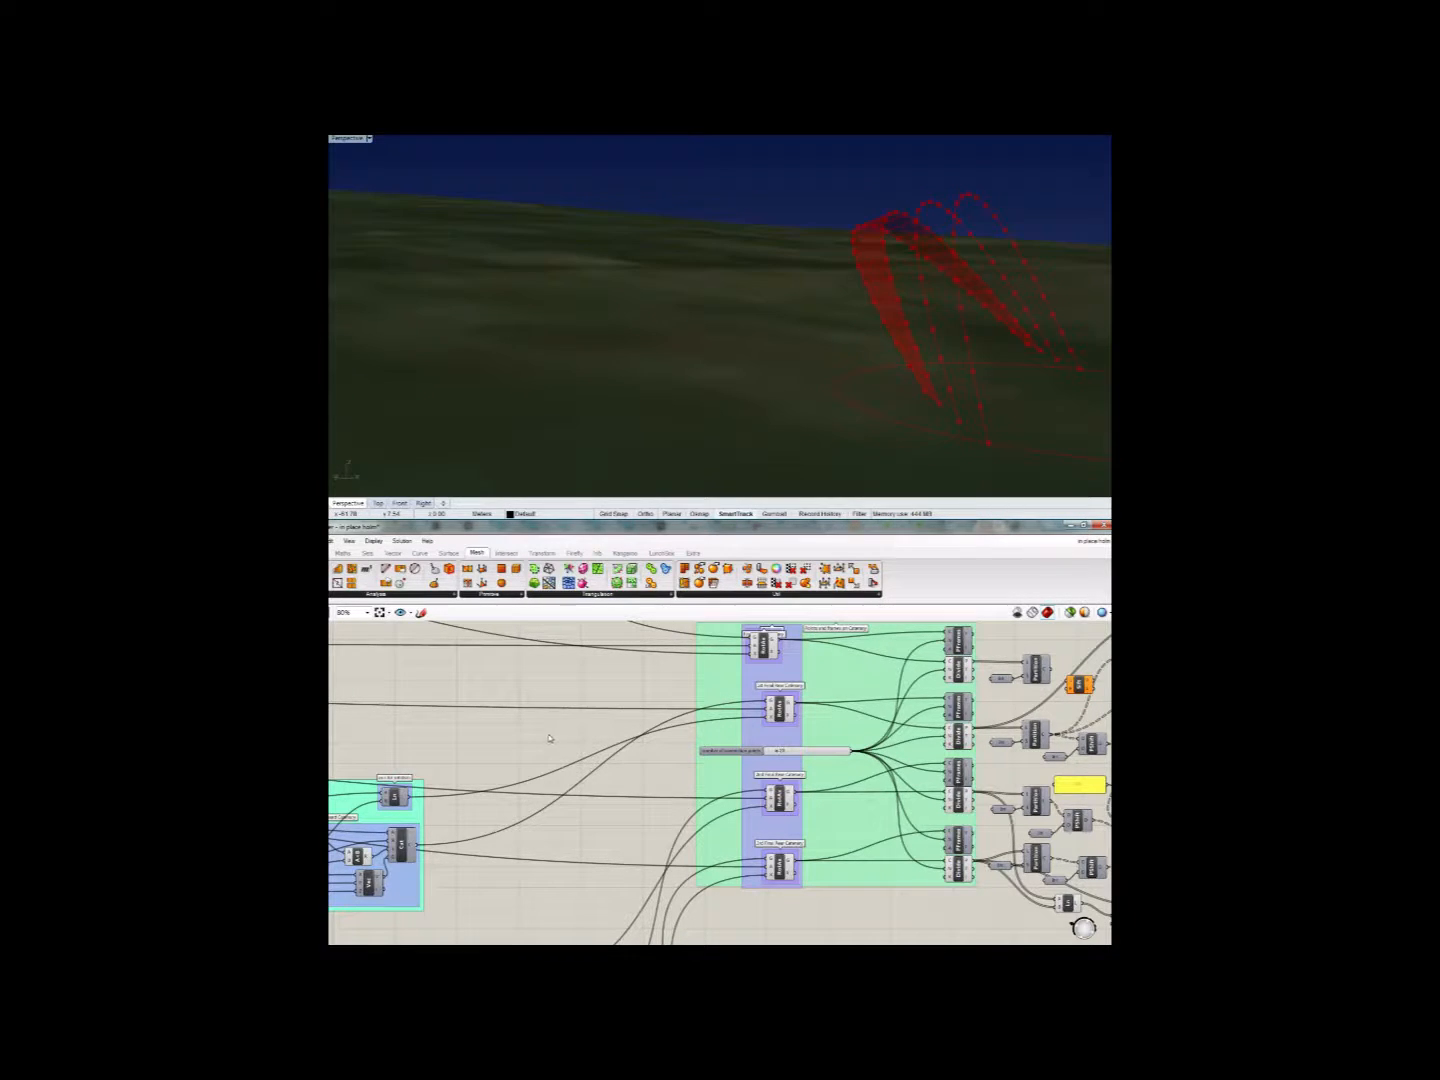
- Set the Catenary overall x slider to 0.001
scroll(549, 738, "down", 3)
right_click_drag(605, 723, 1001, 661)
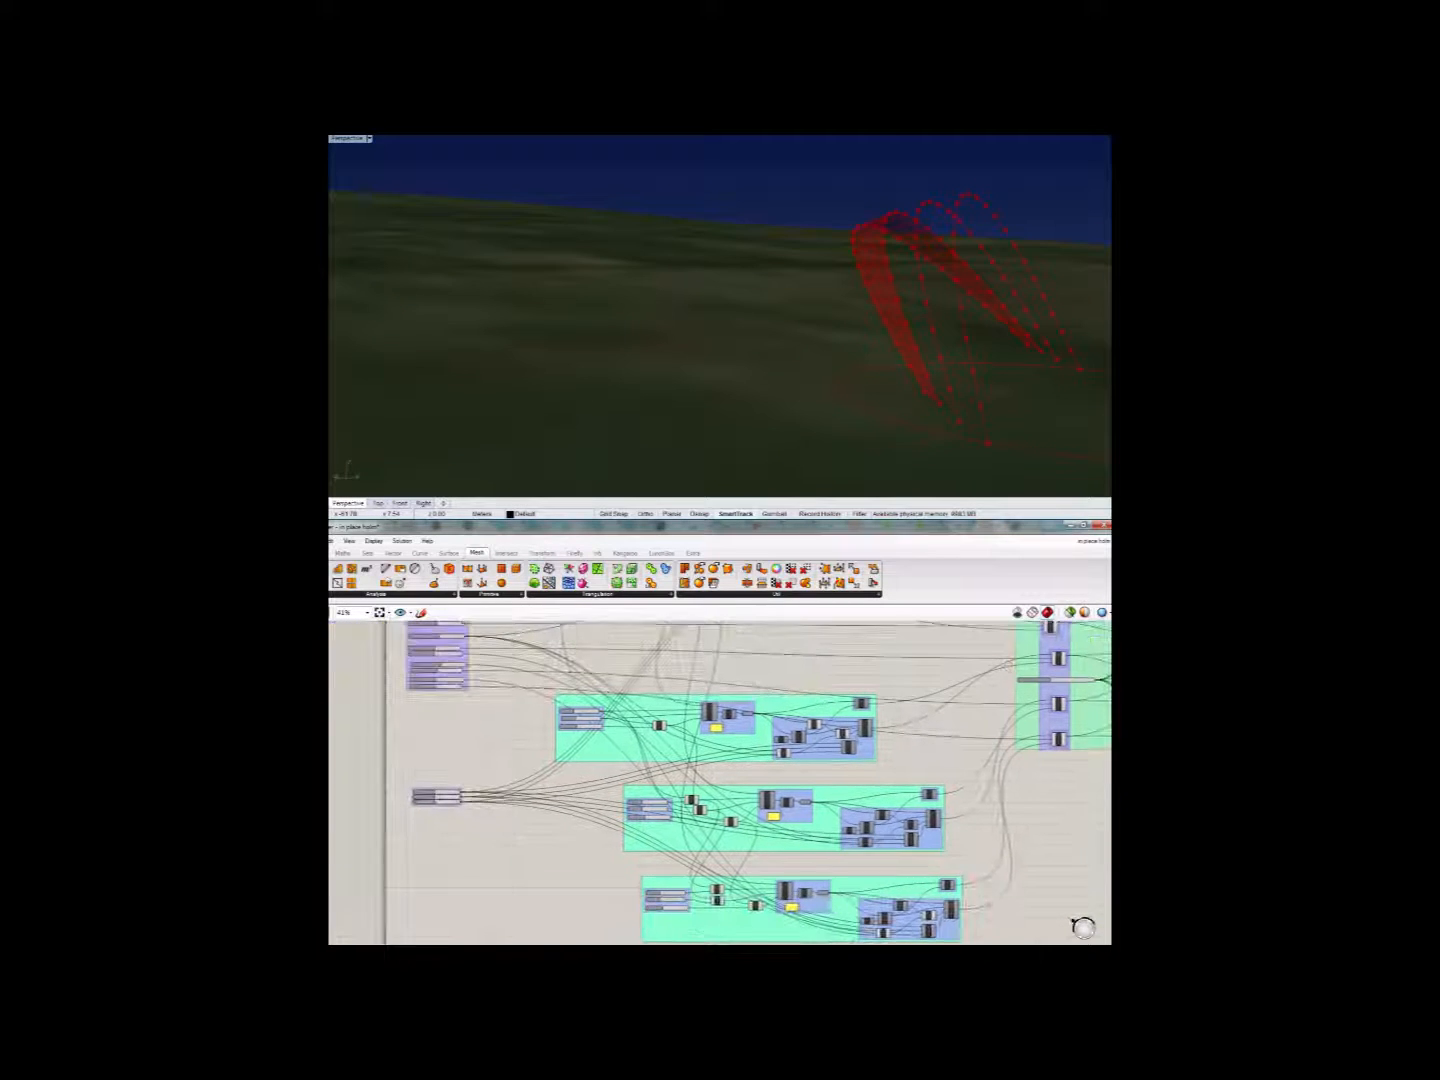
scroll(828, 765, "down", 2)
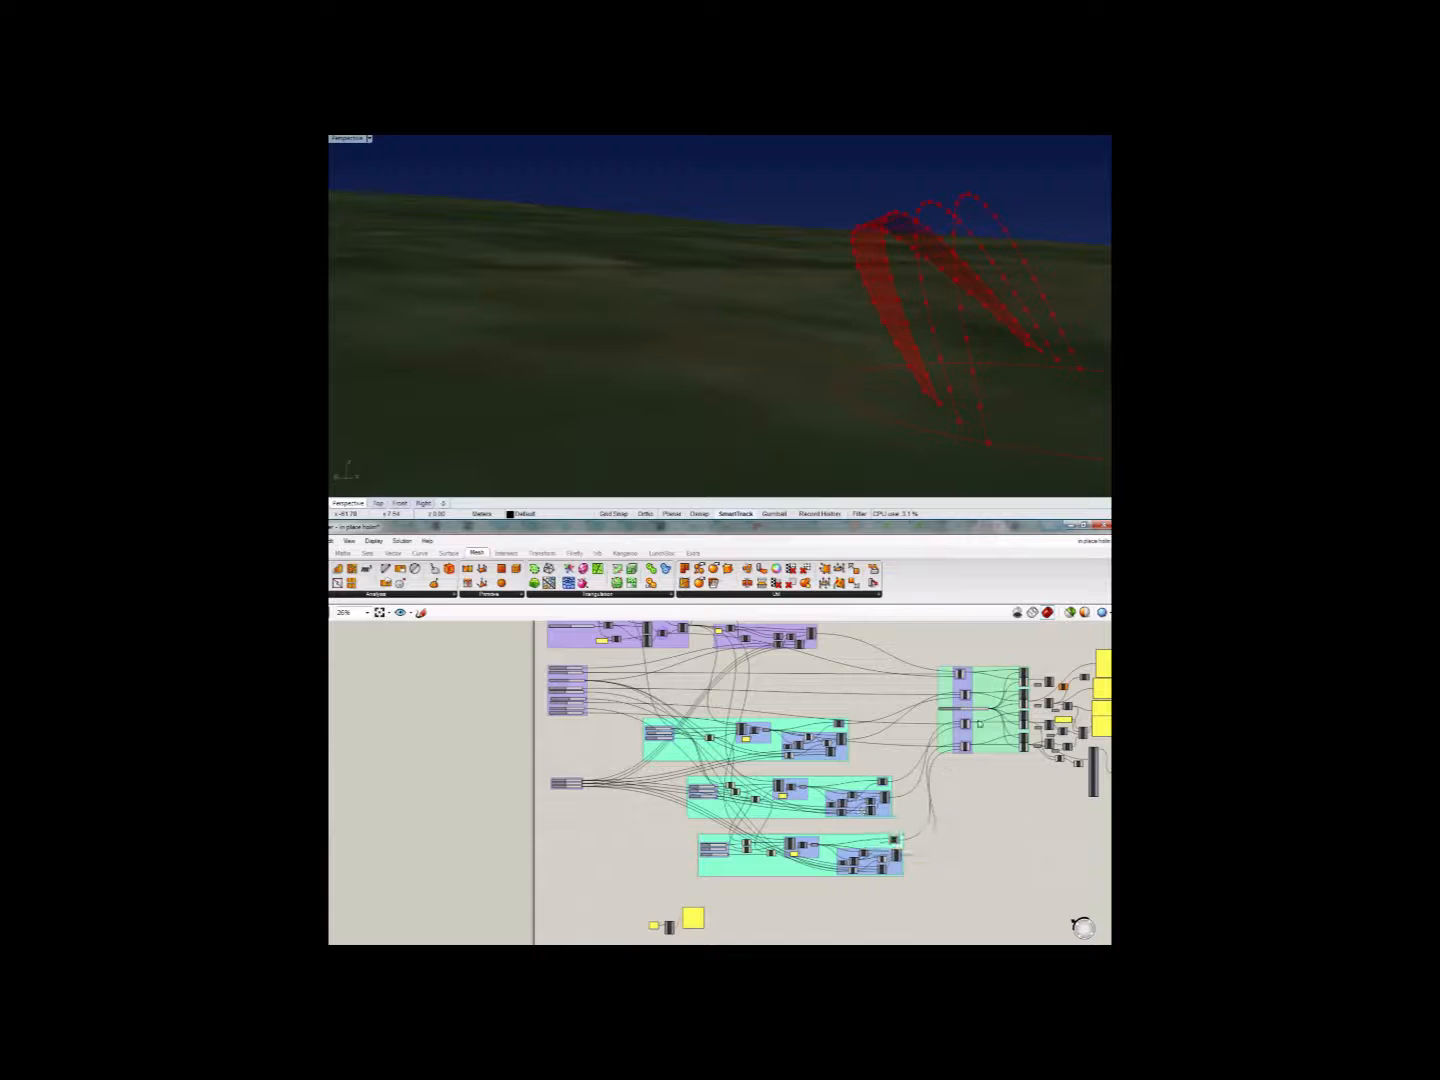
scroll(983, 748, "up", 5)
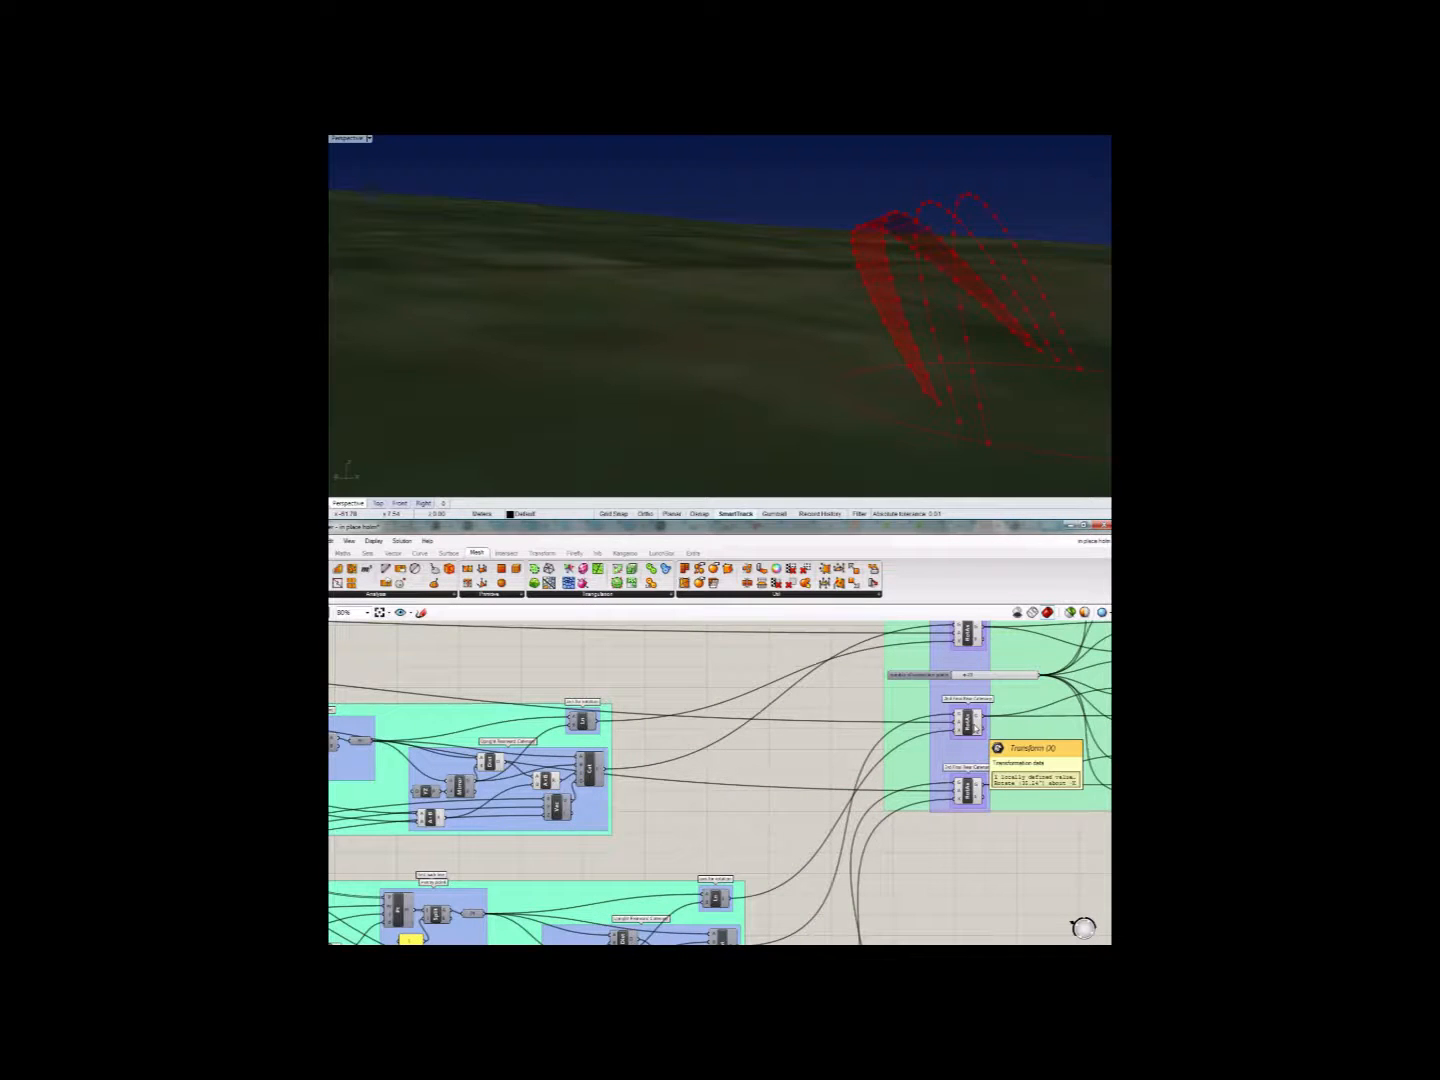
scroll(978, 727, "down", 4)
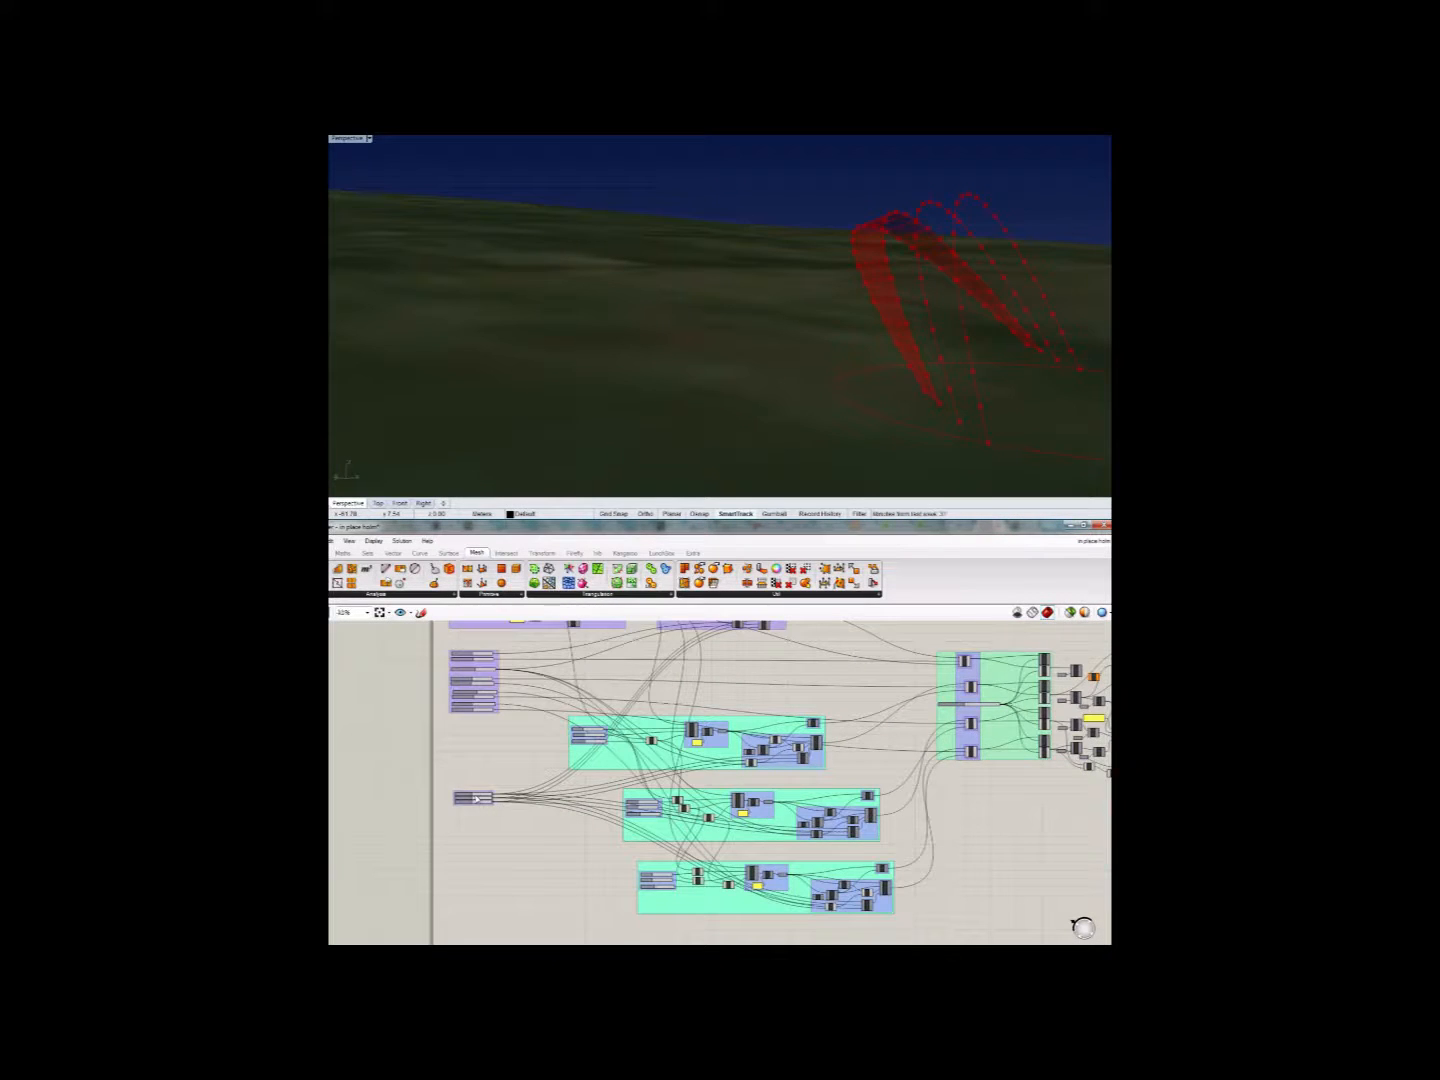
scroll(490, 800, "up", 6)
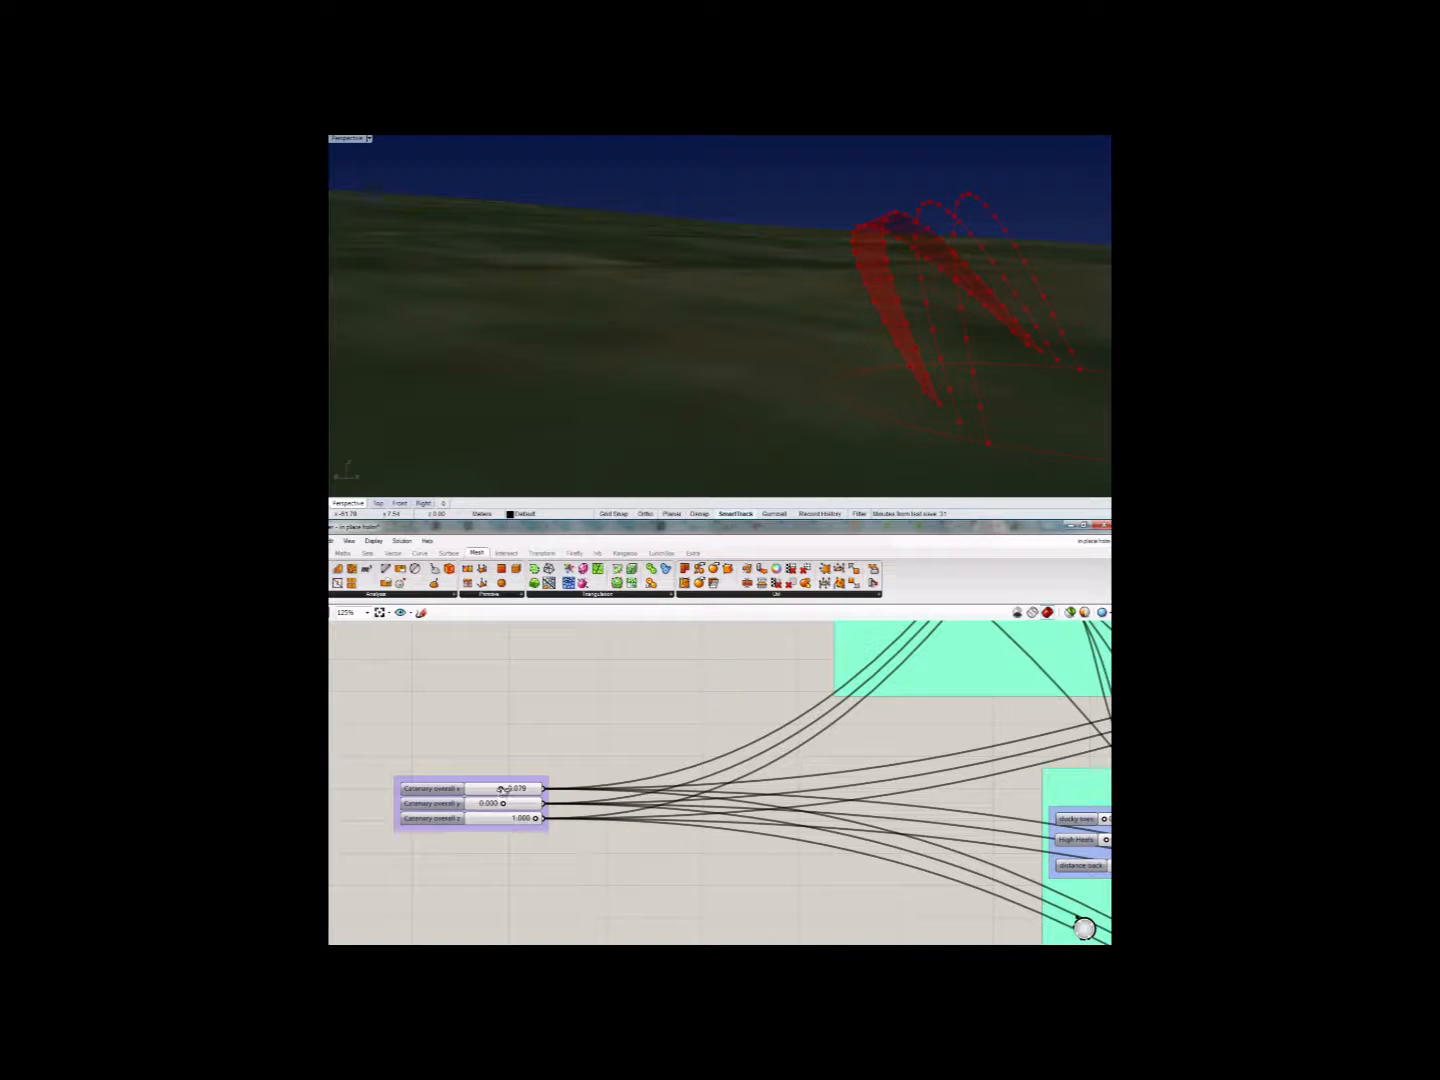
right_click_drag(884, 463, 723, 315)
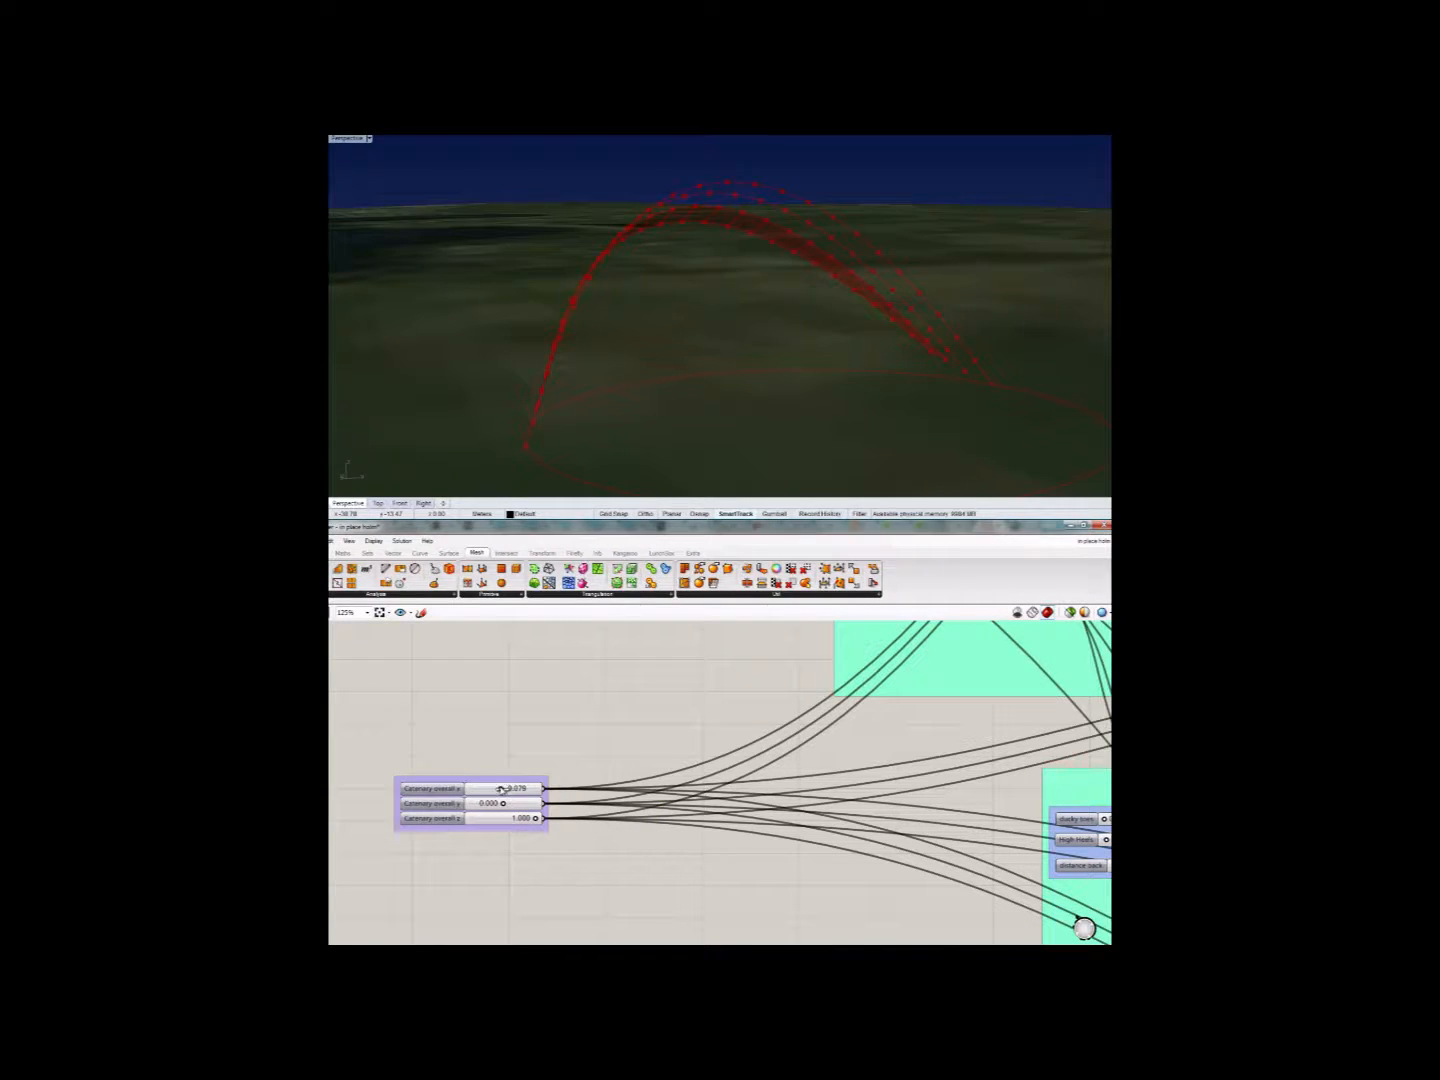
mouse_move(501, 789)
left_mouse_down()
mouse_move(481, 789)
mouse_move(505, 790)
left_mouse_up()
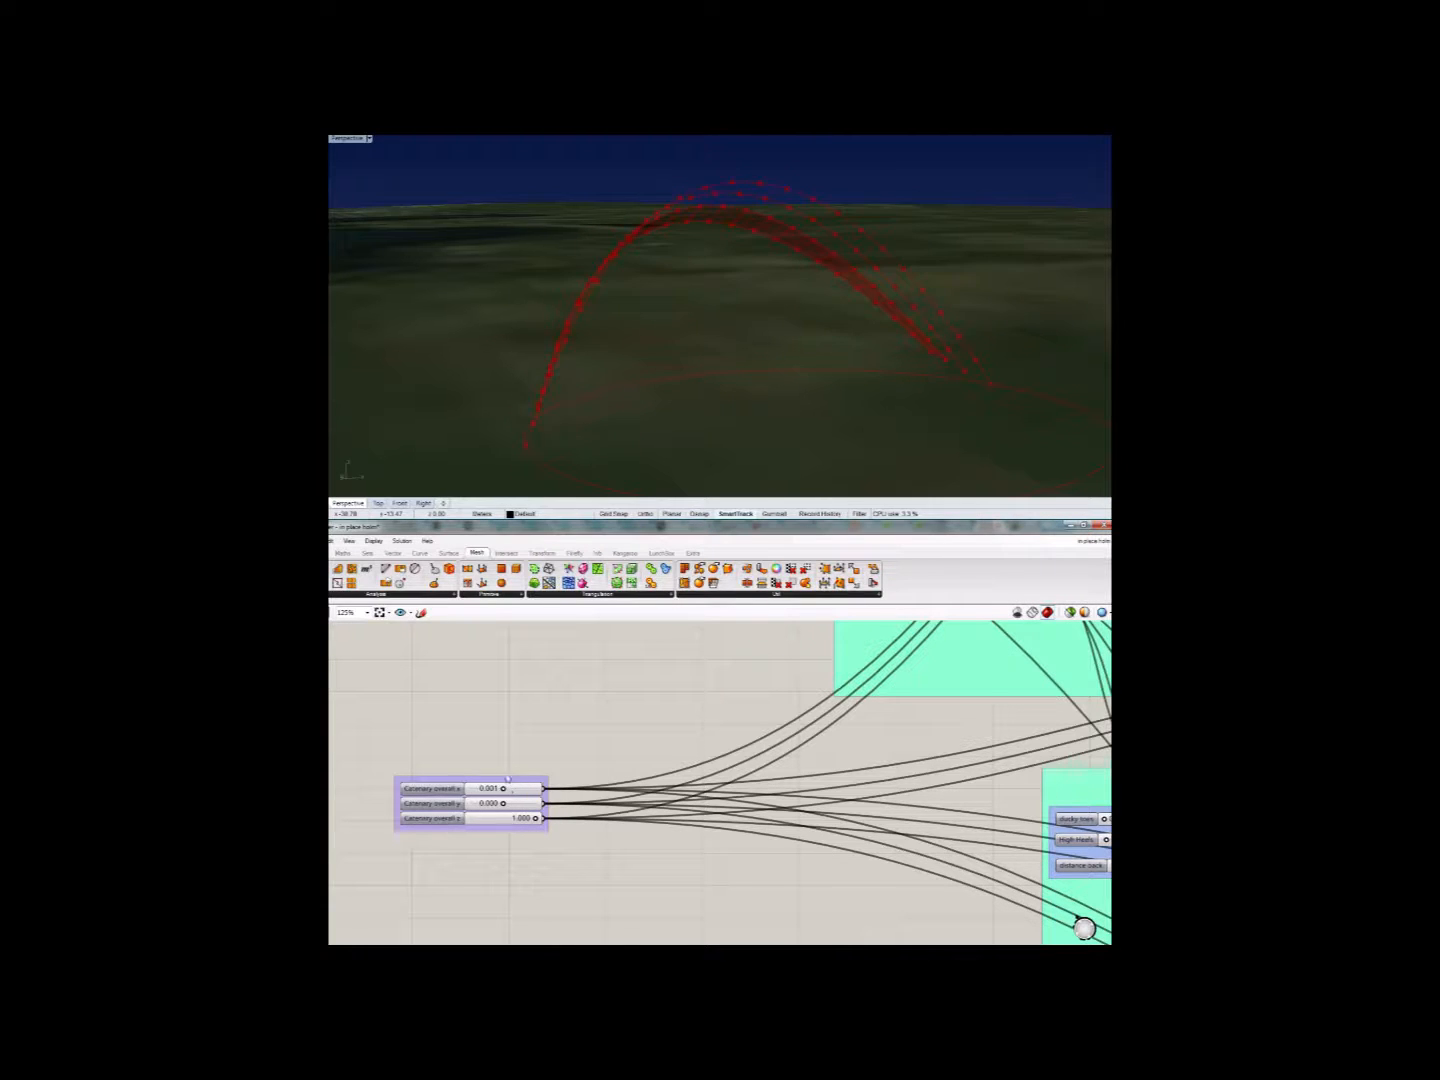
- In Catenary Controls, set the collective length multiplier to 1.171 and the first Rear Catenary Rotation to 0.451
scroll(508, 760, "down", 4)
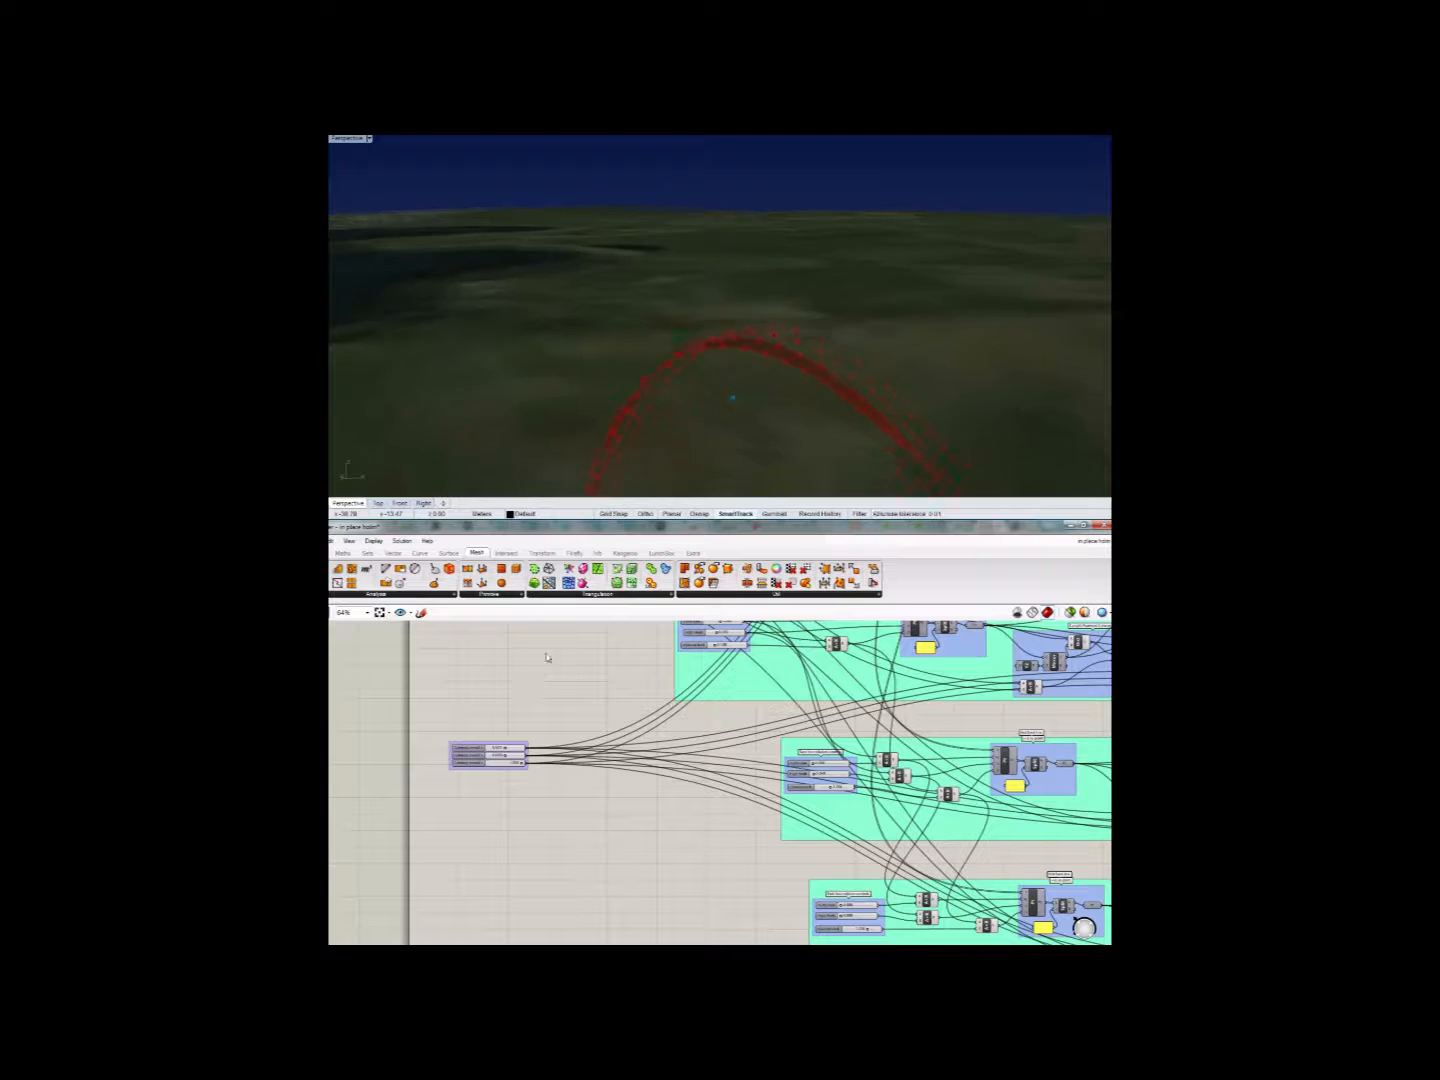
right_click_drag(547, 657, 583, 896)
scroll(516, 757, "up", 1)
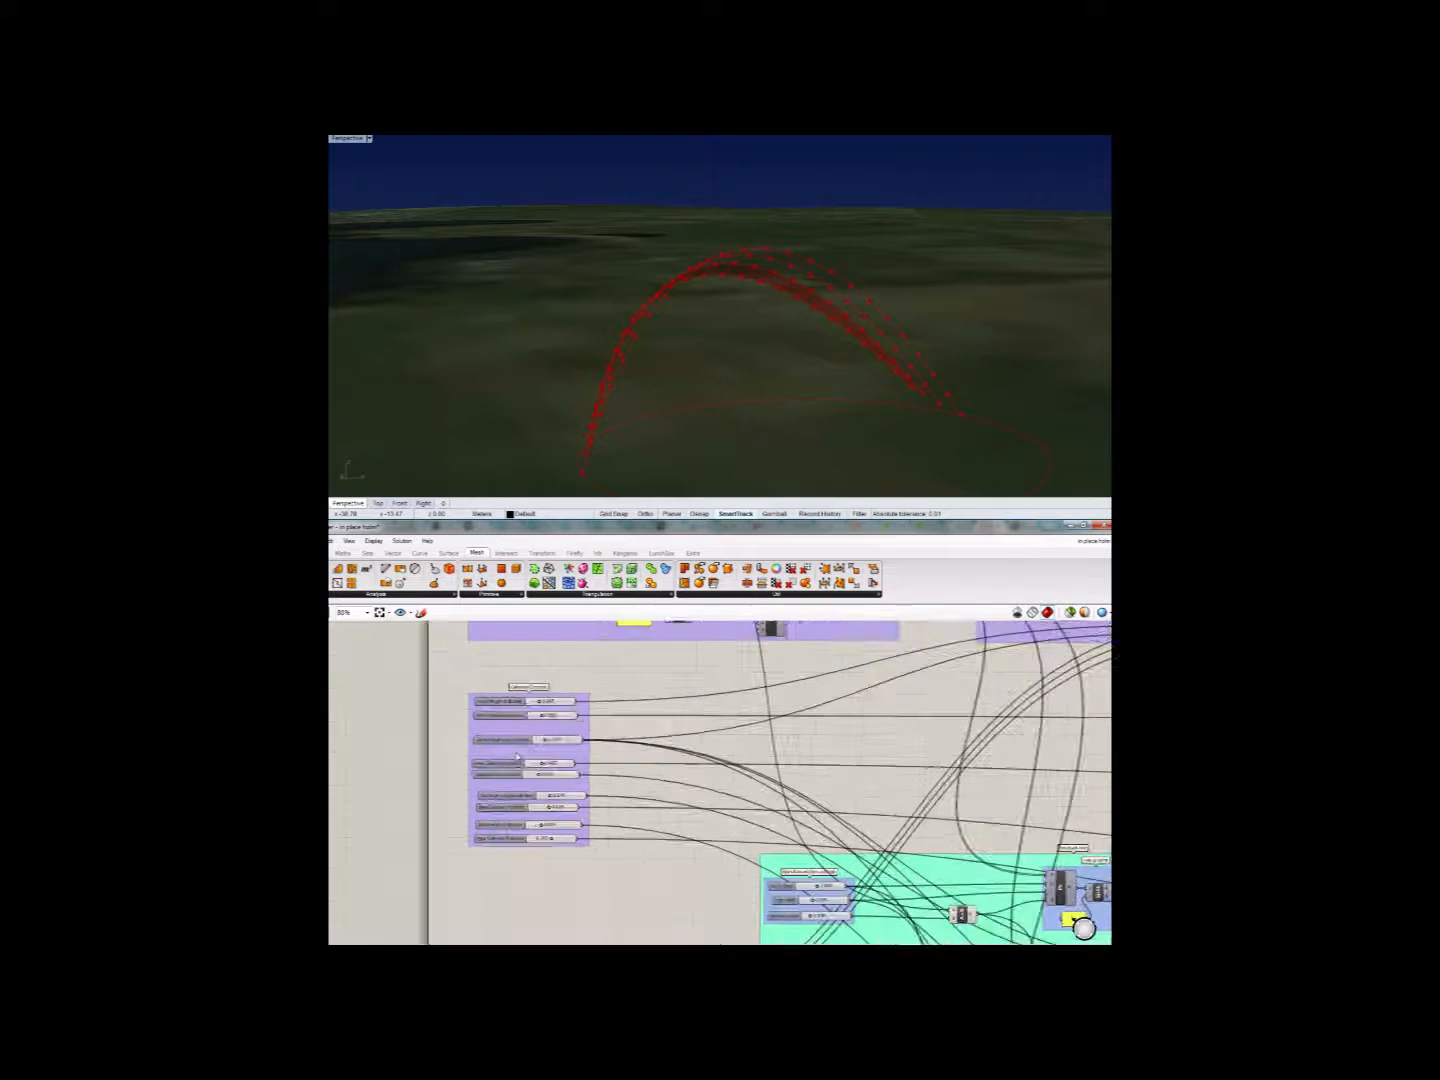
scroll(516, 757, "up", 2)
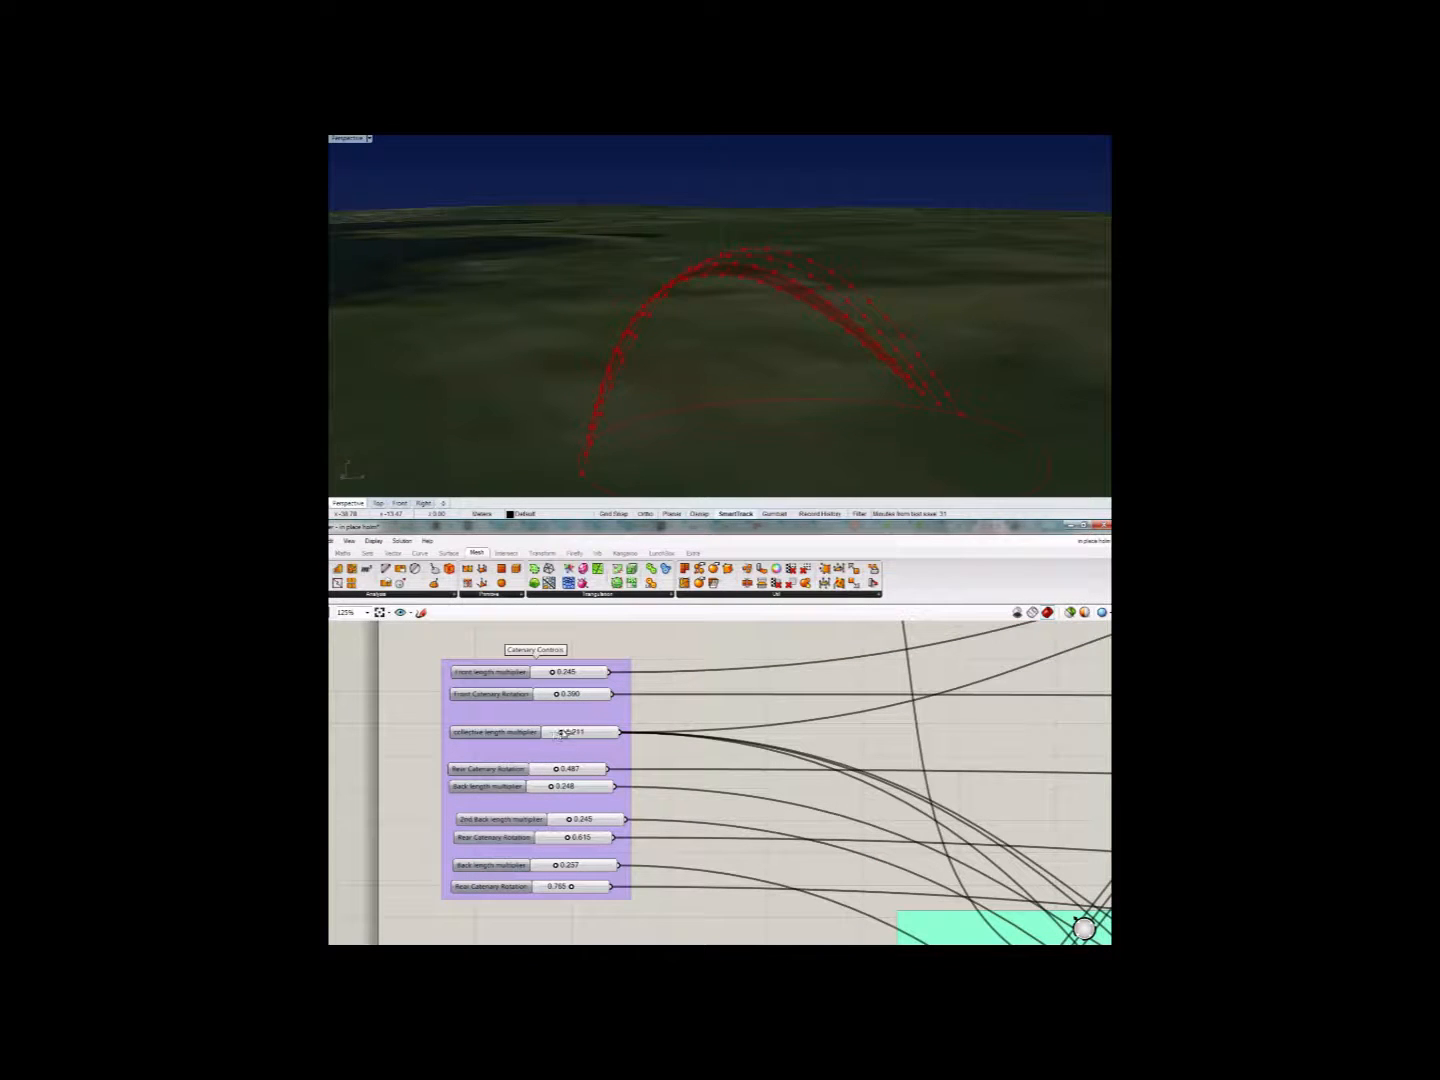
mouse_move(563, 733)
left_mouse_down()
mouse_move(575, 733)
mouse_move(557, 770)
left_mouse_up()
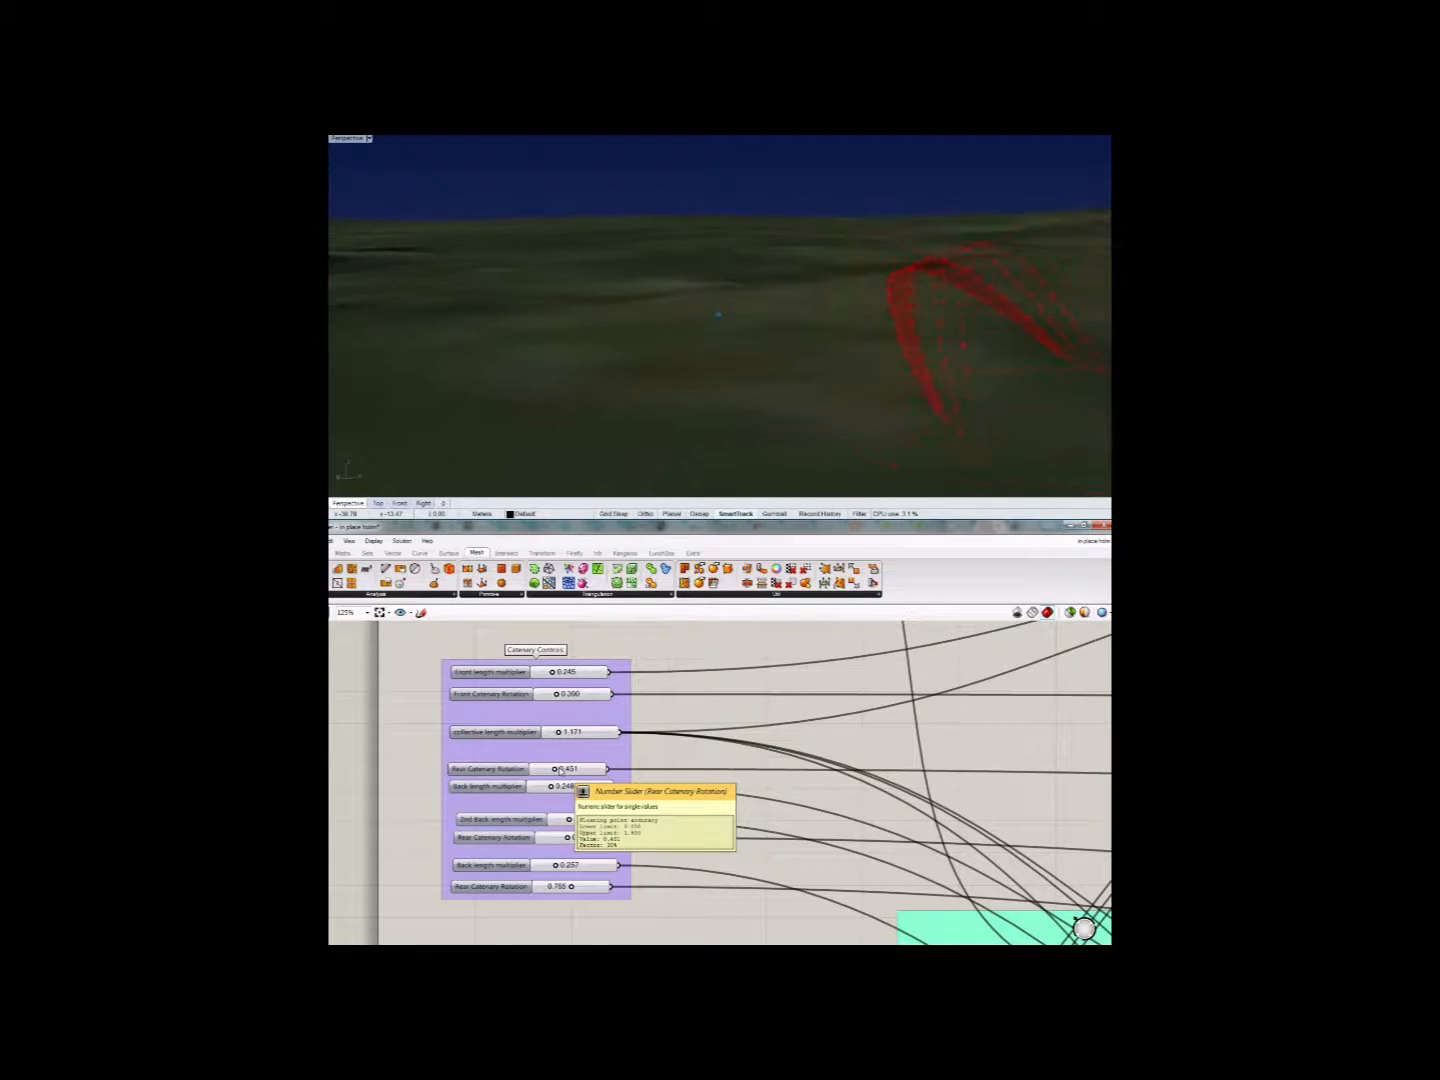
- Set the ducky toes slider in the Back foot relation controls to 2.299
scroll(670, 740, "down", 4)
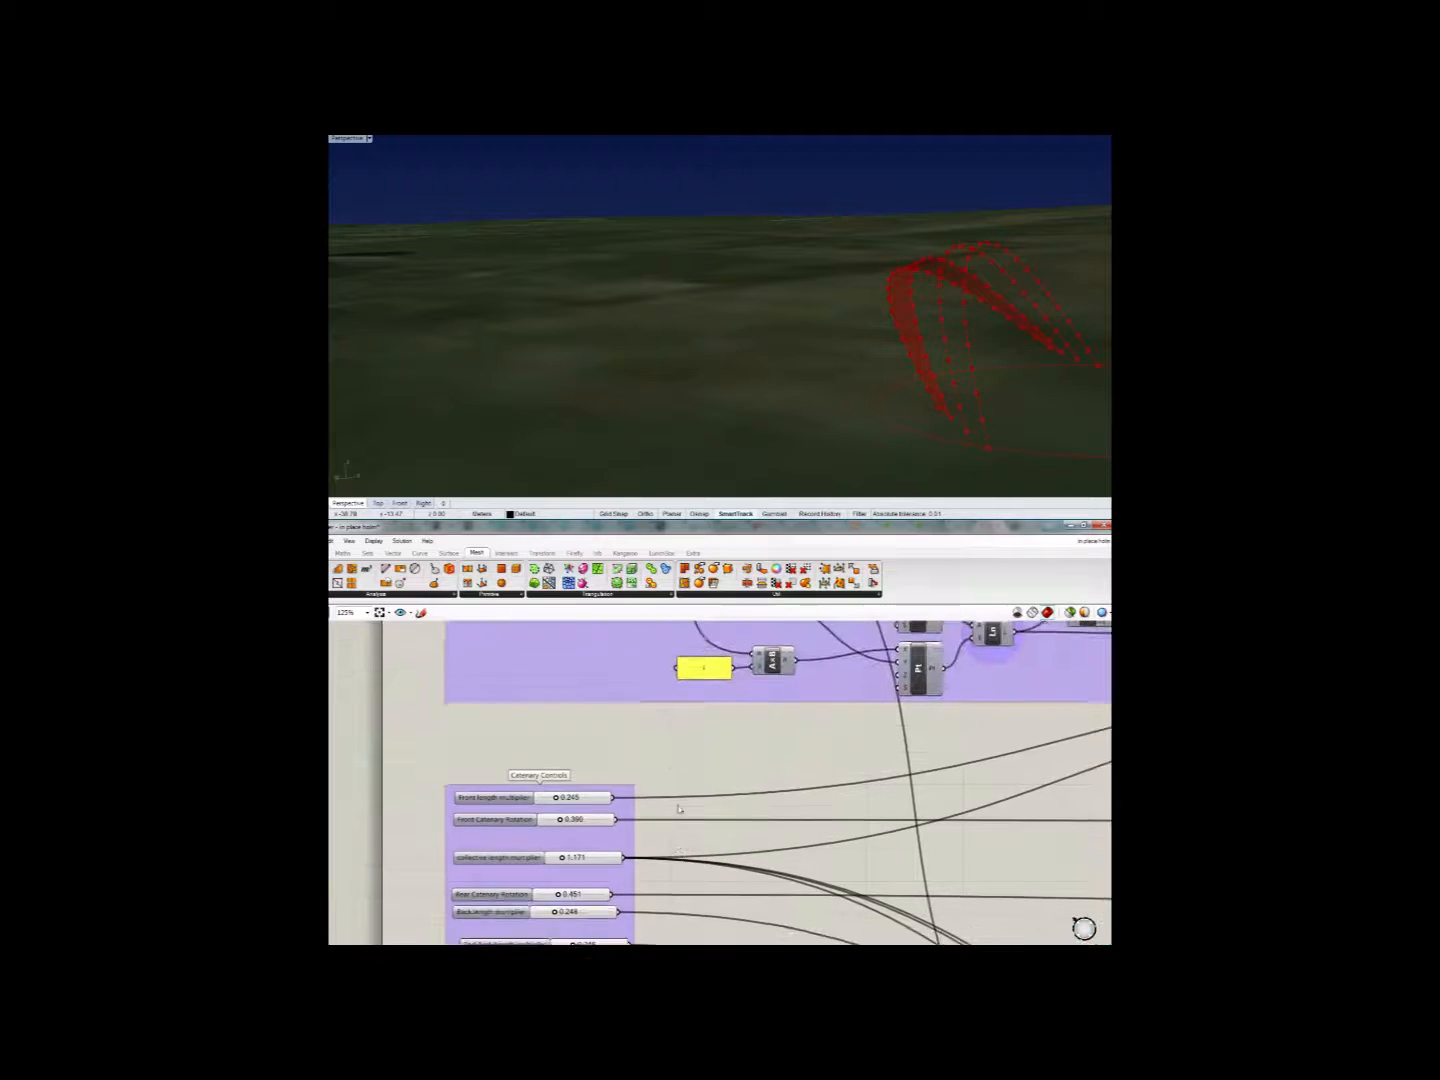
scroll(666, 738, "down", 2)
scroll(786, 857, "up", 5)
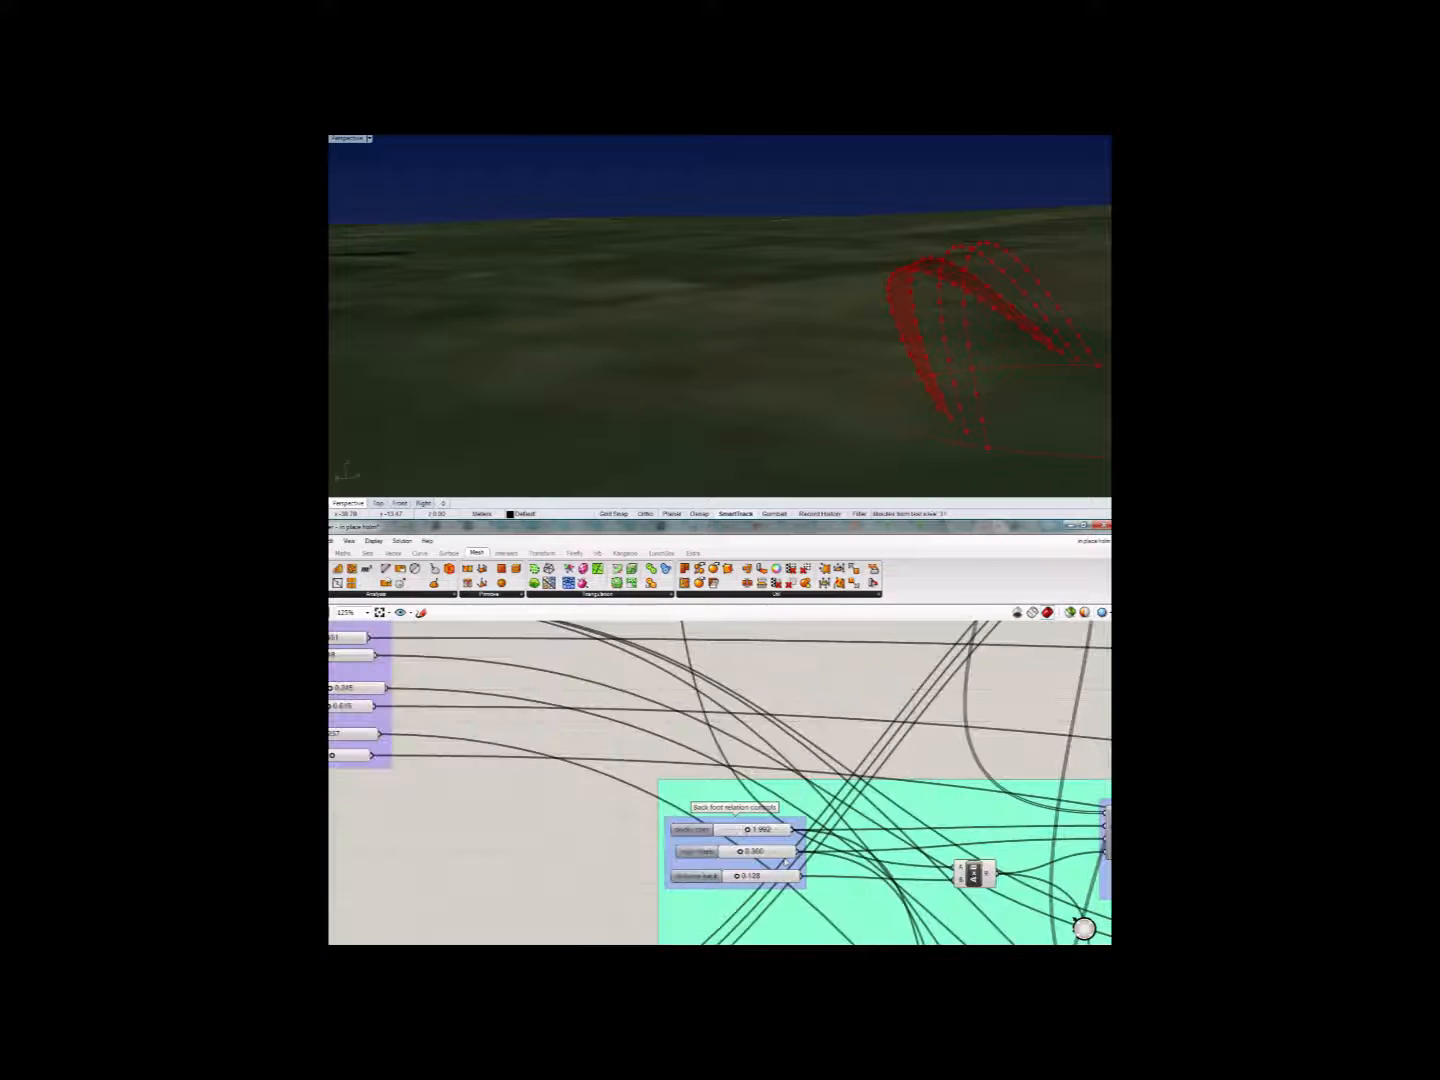
left_click_drag(748, 830, 760, 830)
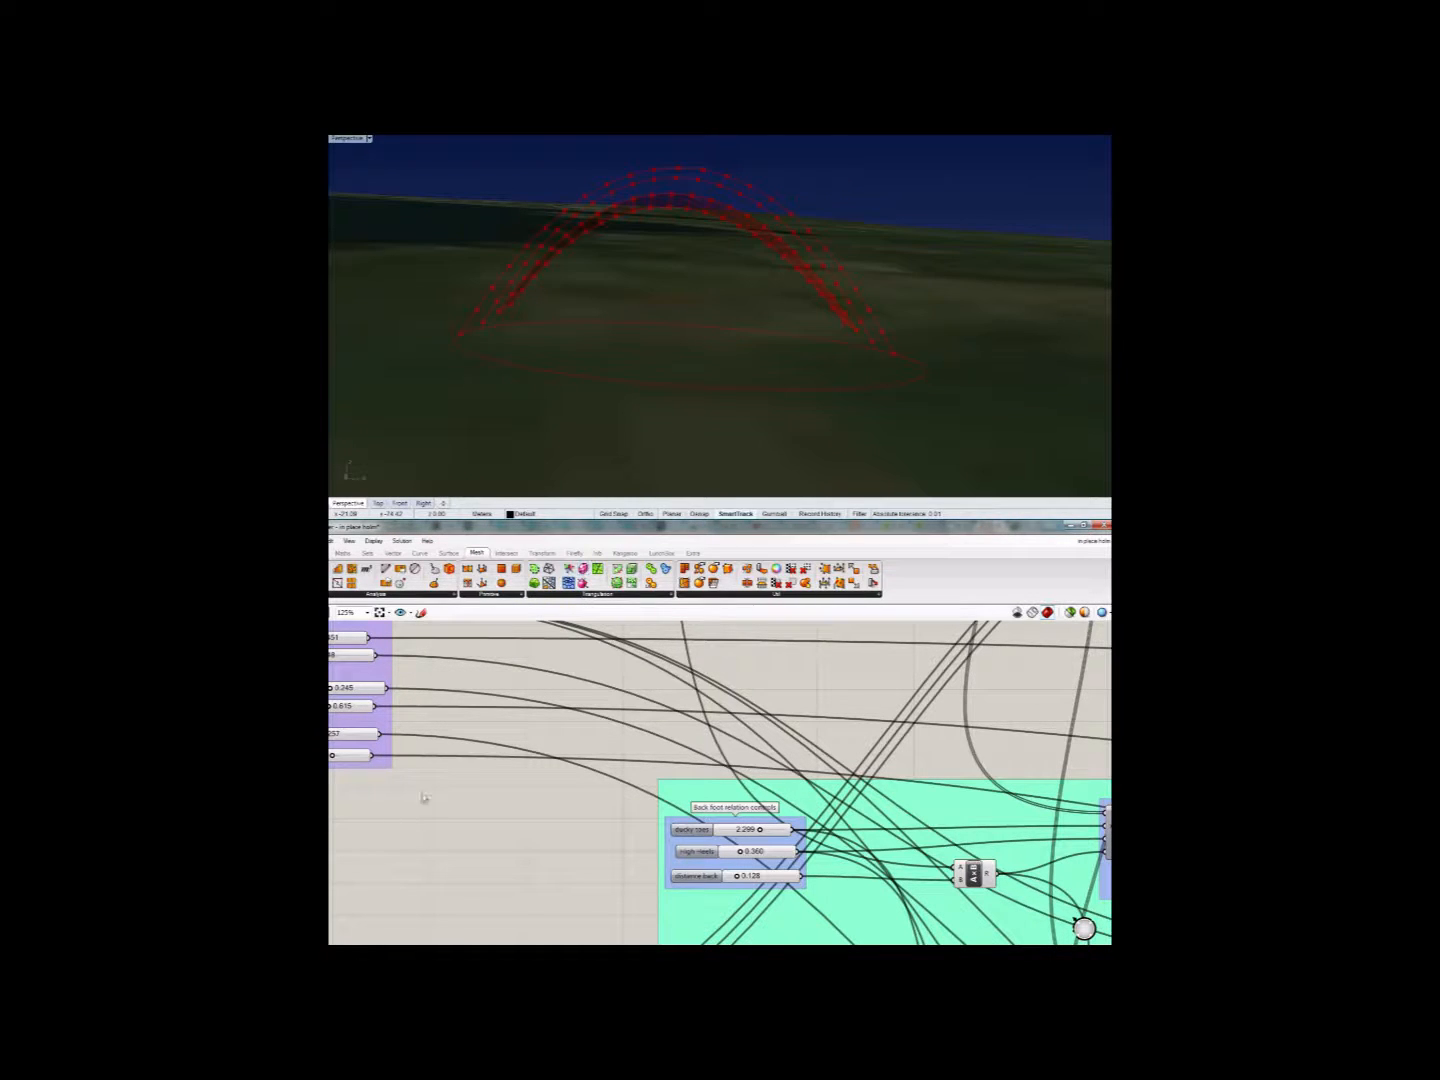
- Try a higher Catenary overall x value to skew the arches sideways, and return the slider to 0.001
scroll(462, 842, "down", 1)
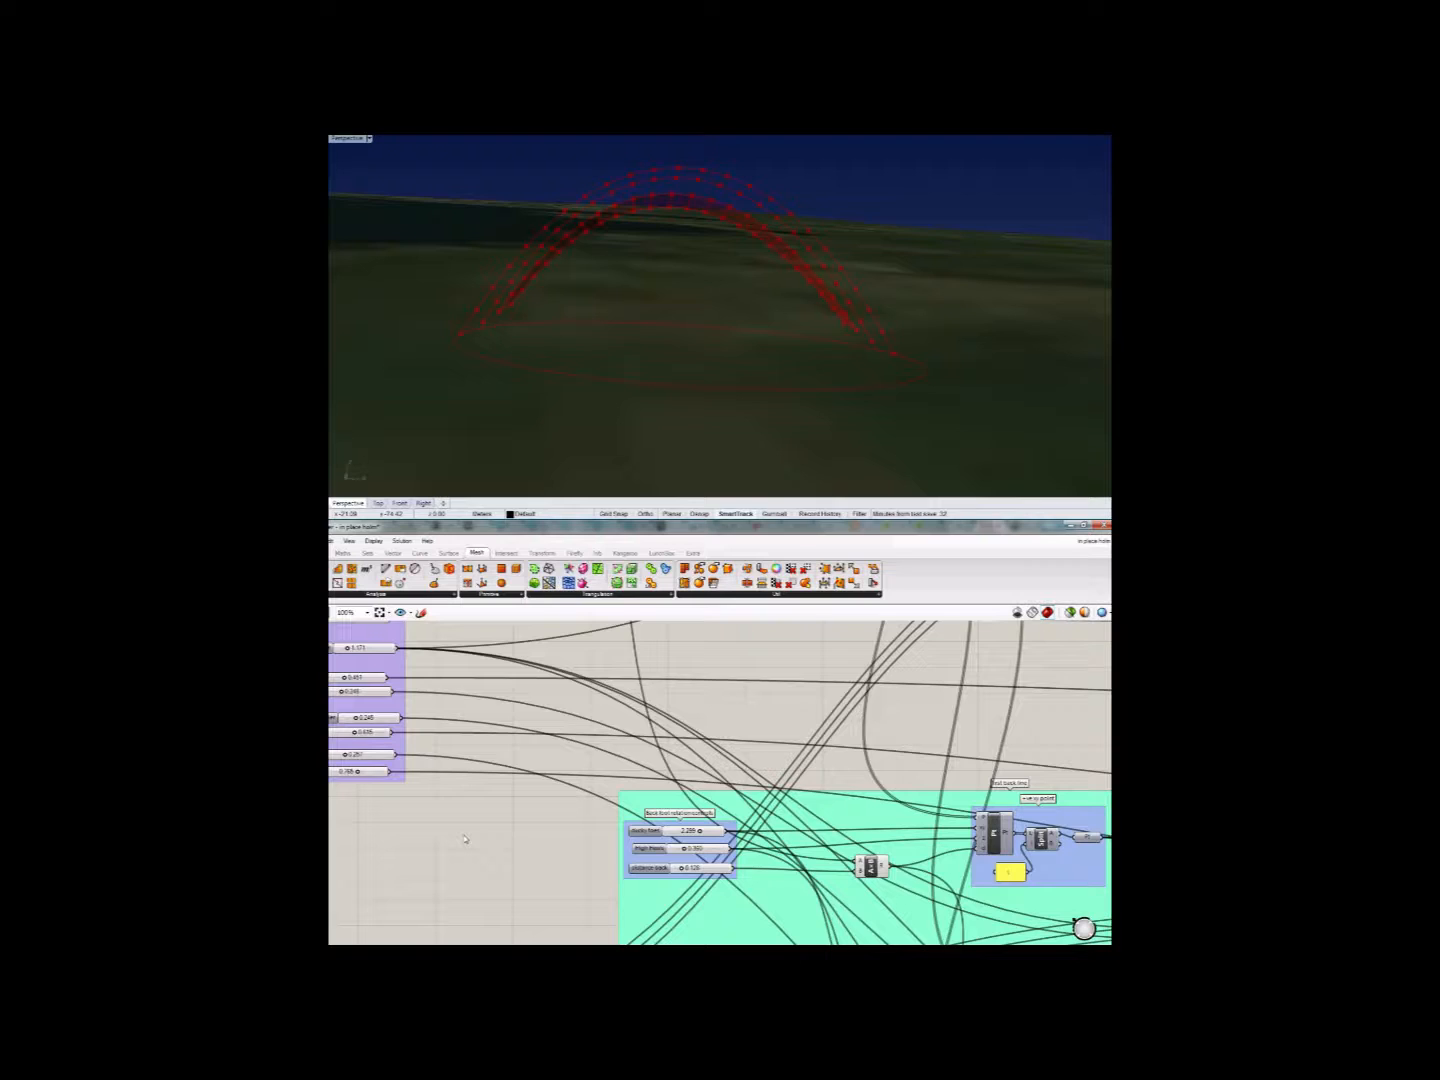
right_click_drag(464, 839, 733, 681)
left_click_drag(620, 872, 631, 874)
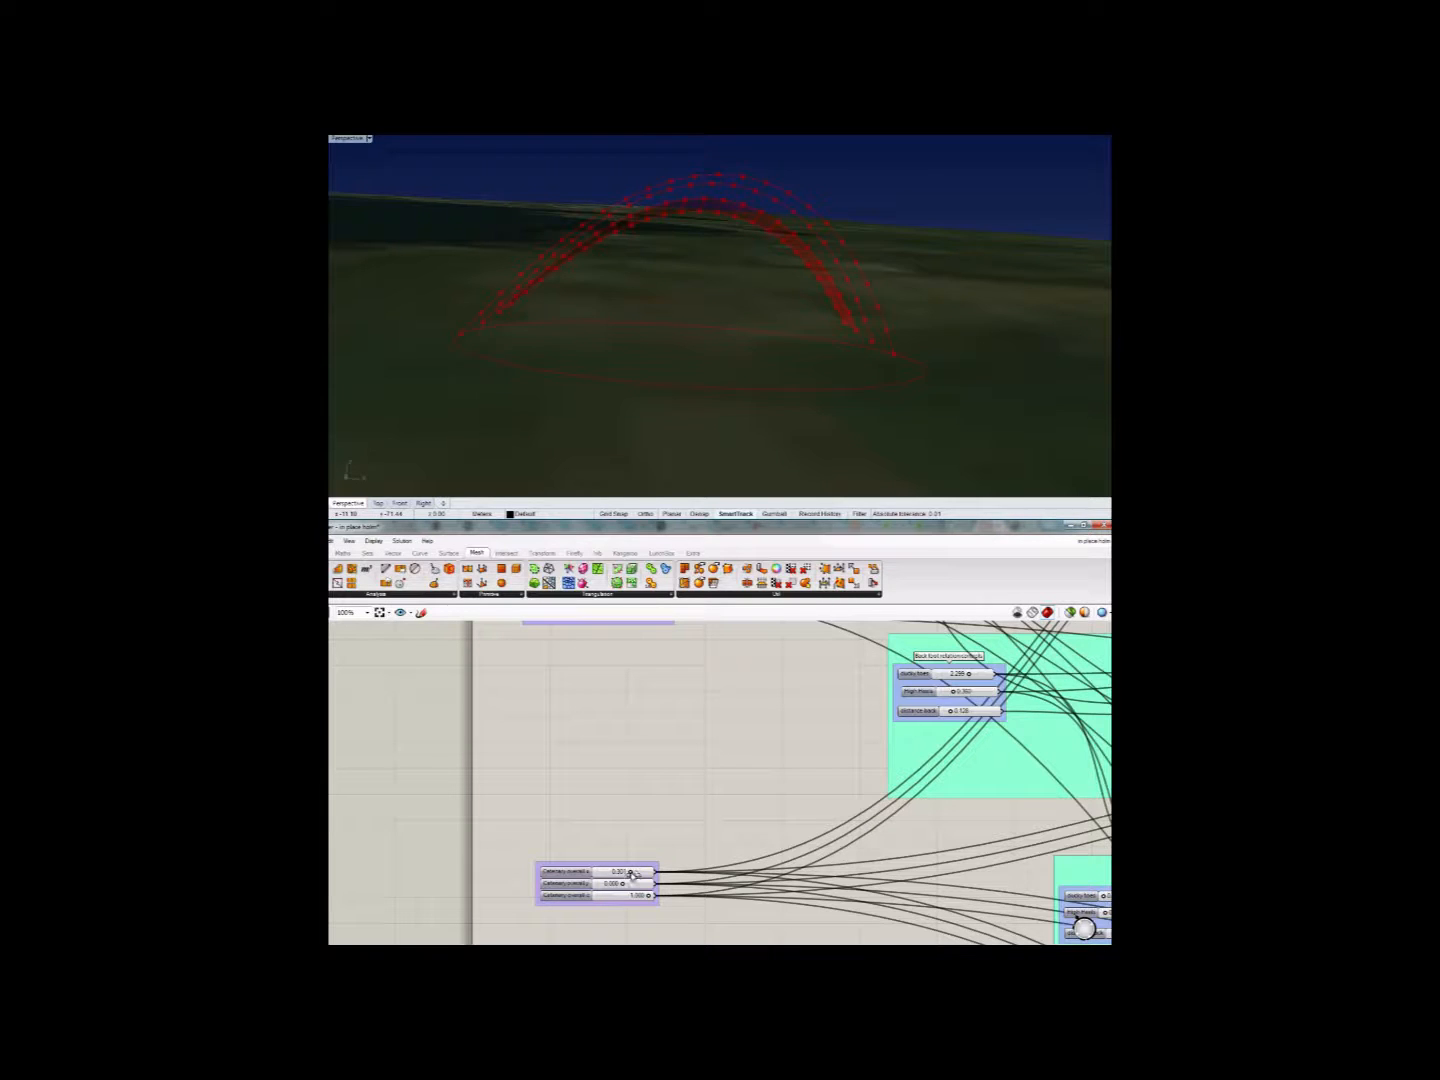
left_click_drag(630, 873, 626, 876)
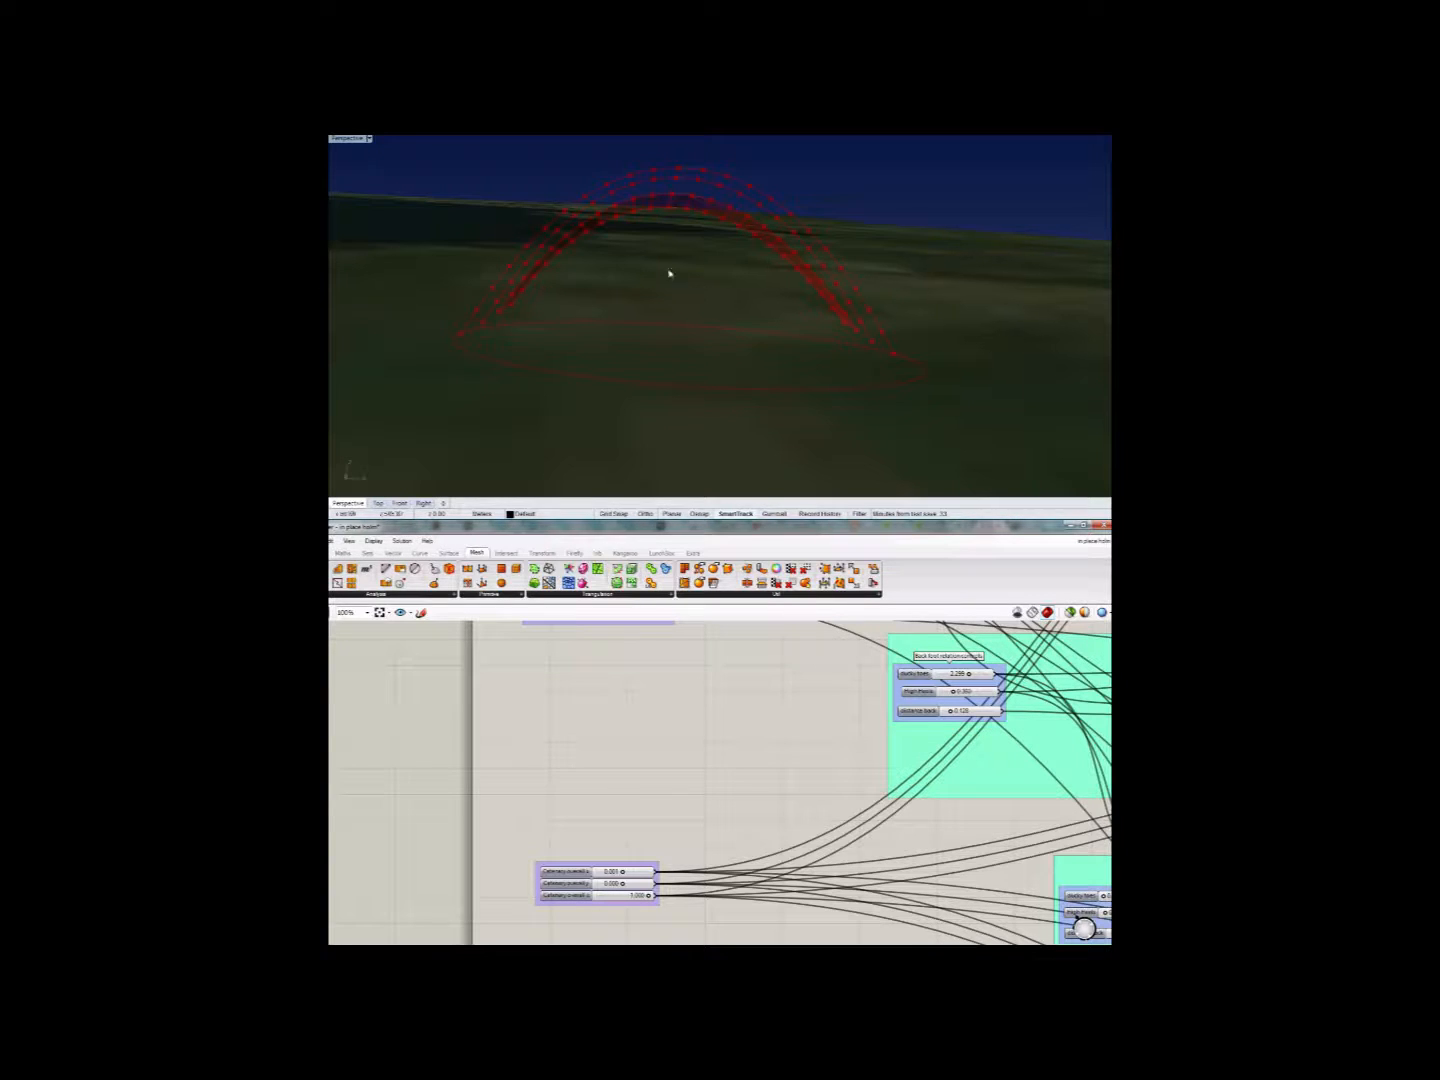
- Reduce the number of connection points along the final catenaries
right_click_drag(690, 260, 745, 567)
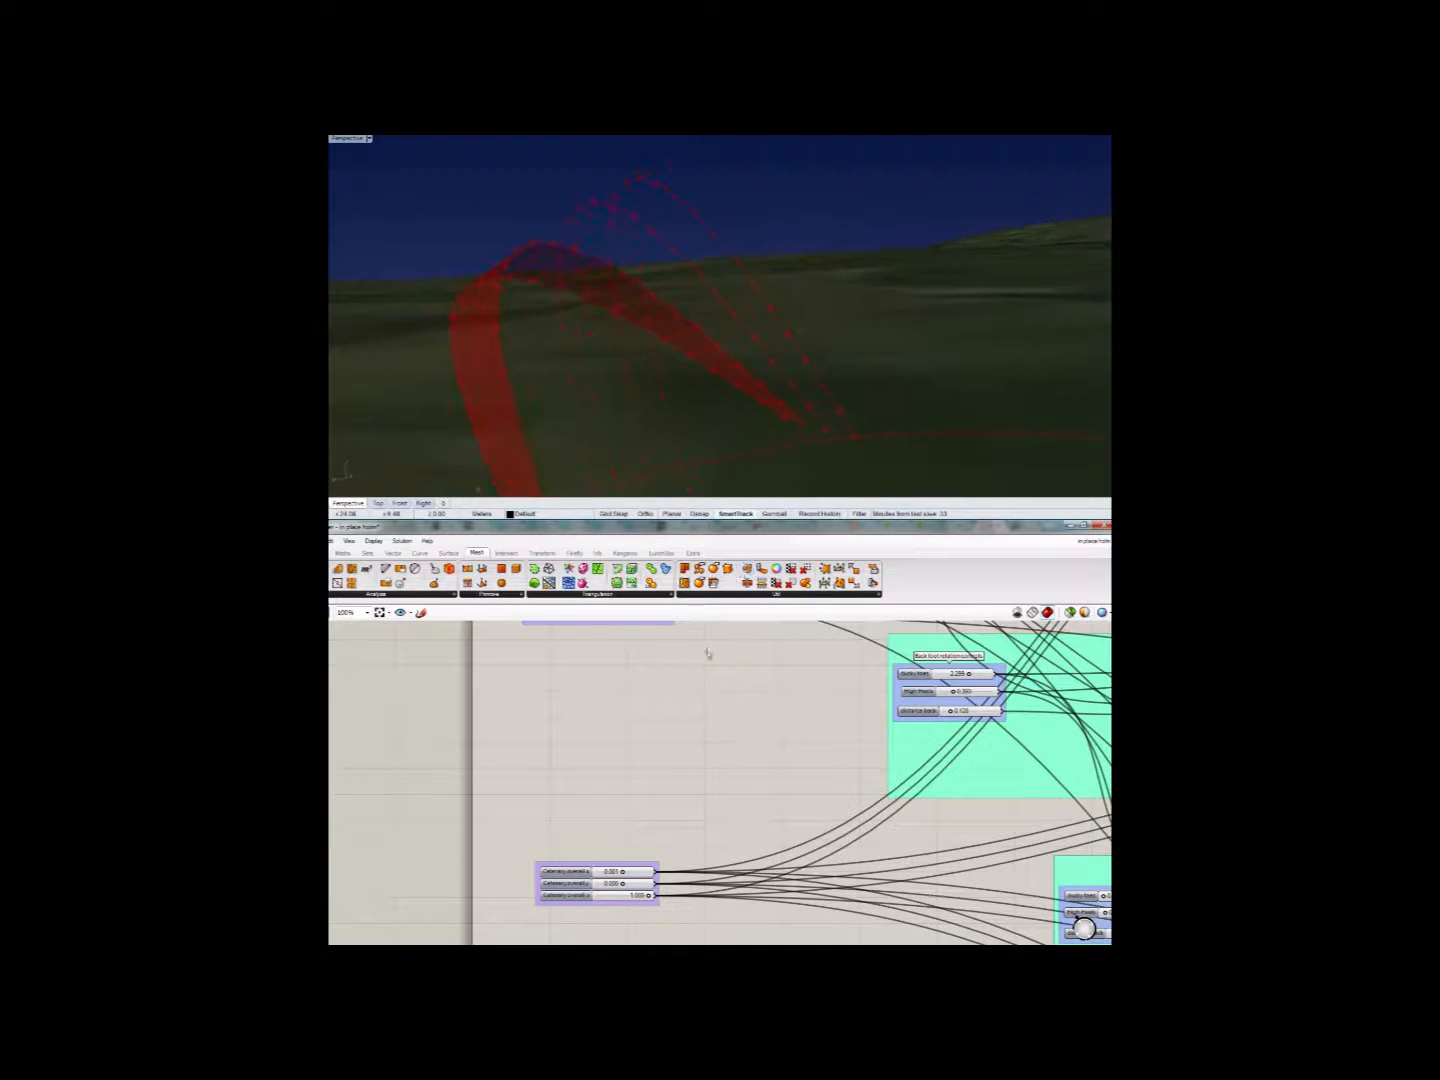
right_click_drag(770, 700, 567, 689)
scroll(567, 689, "down", 5)
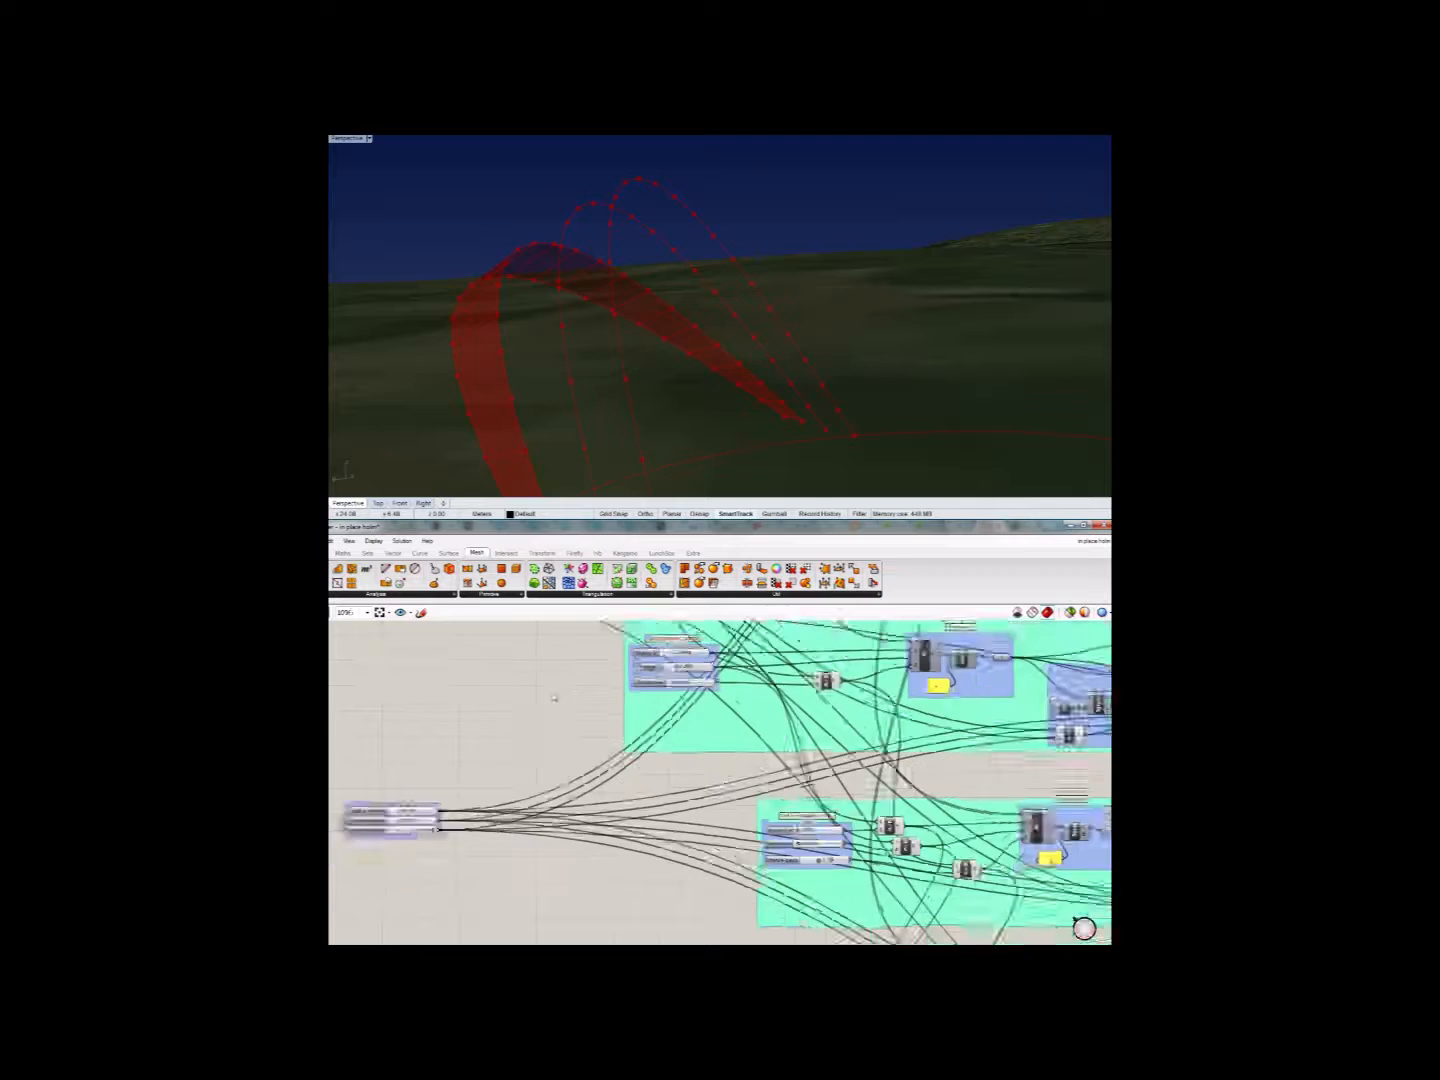
right_click_drag(978, 733, 660, 782)
scroll(887, 692, "up", 5)
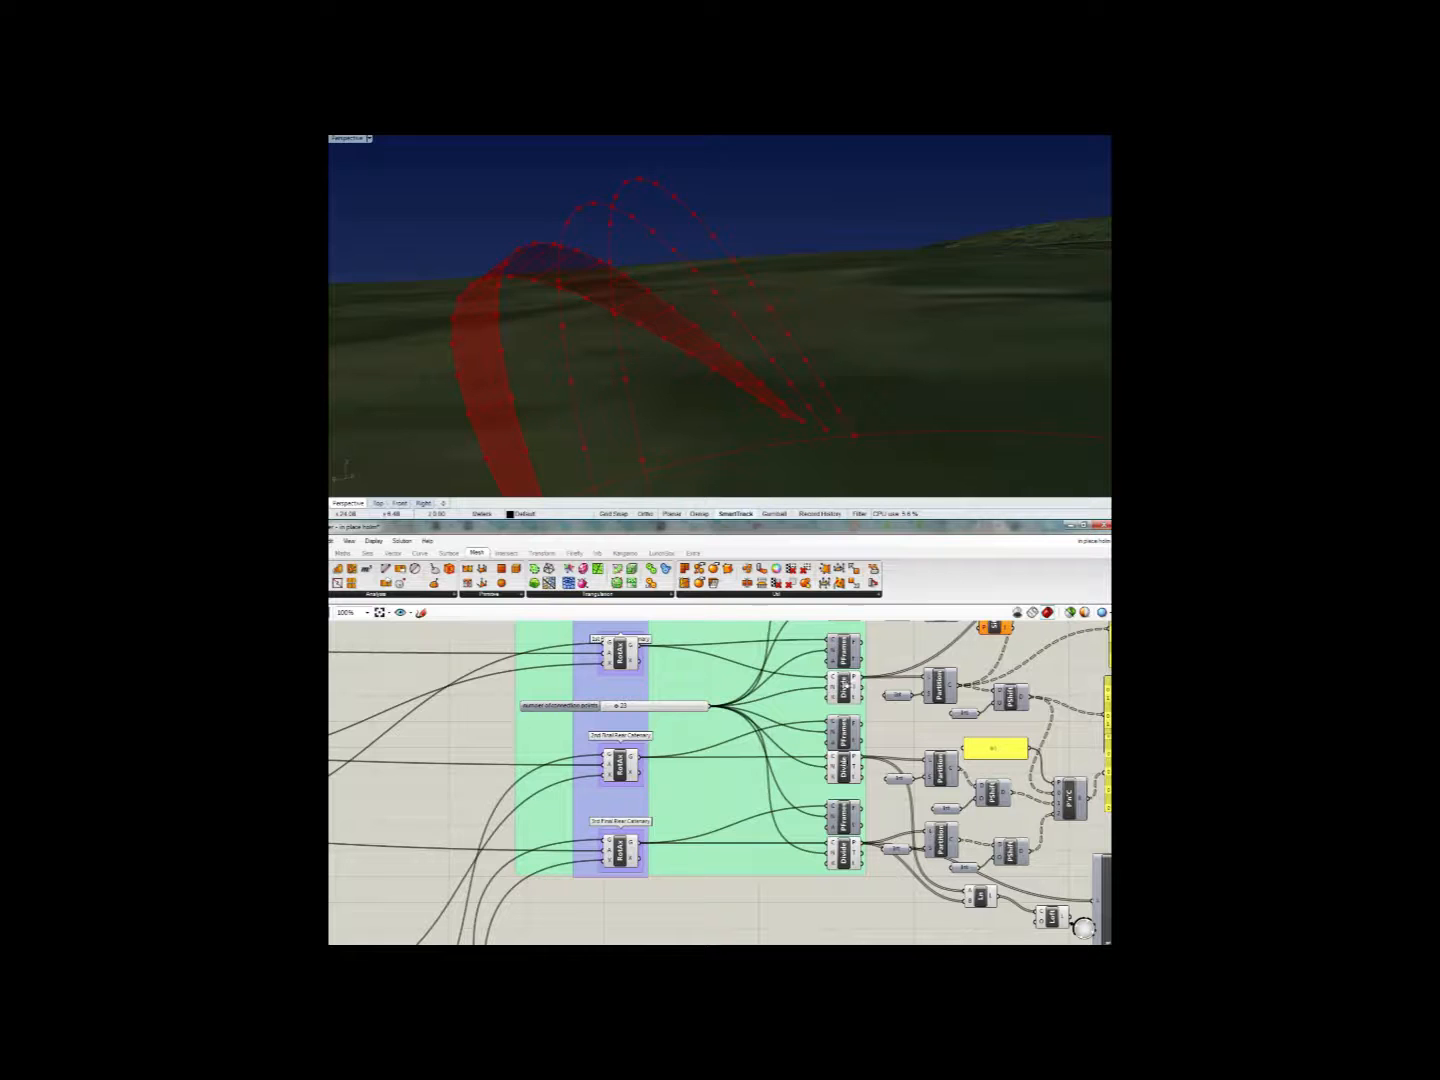
right_click(860, 685)
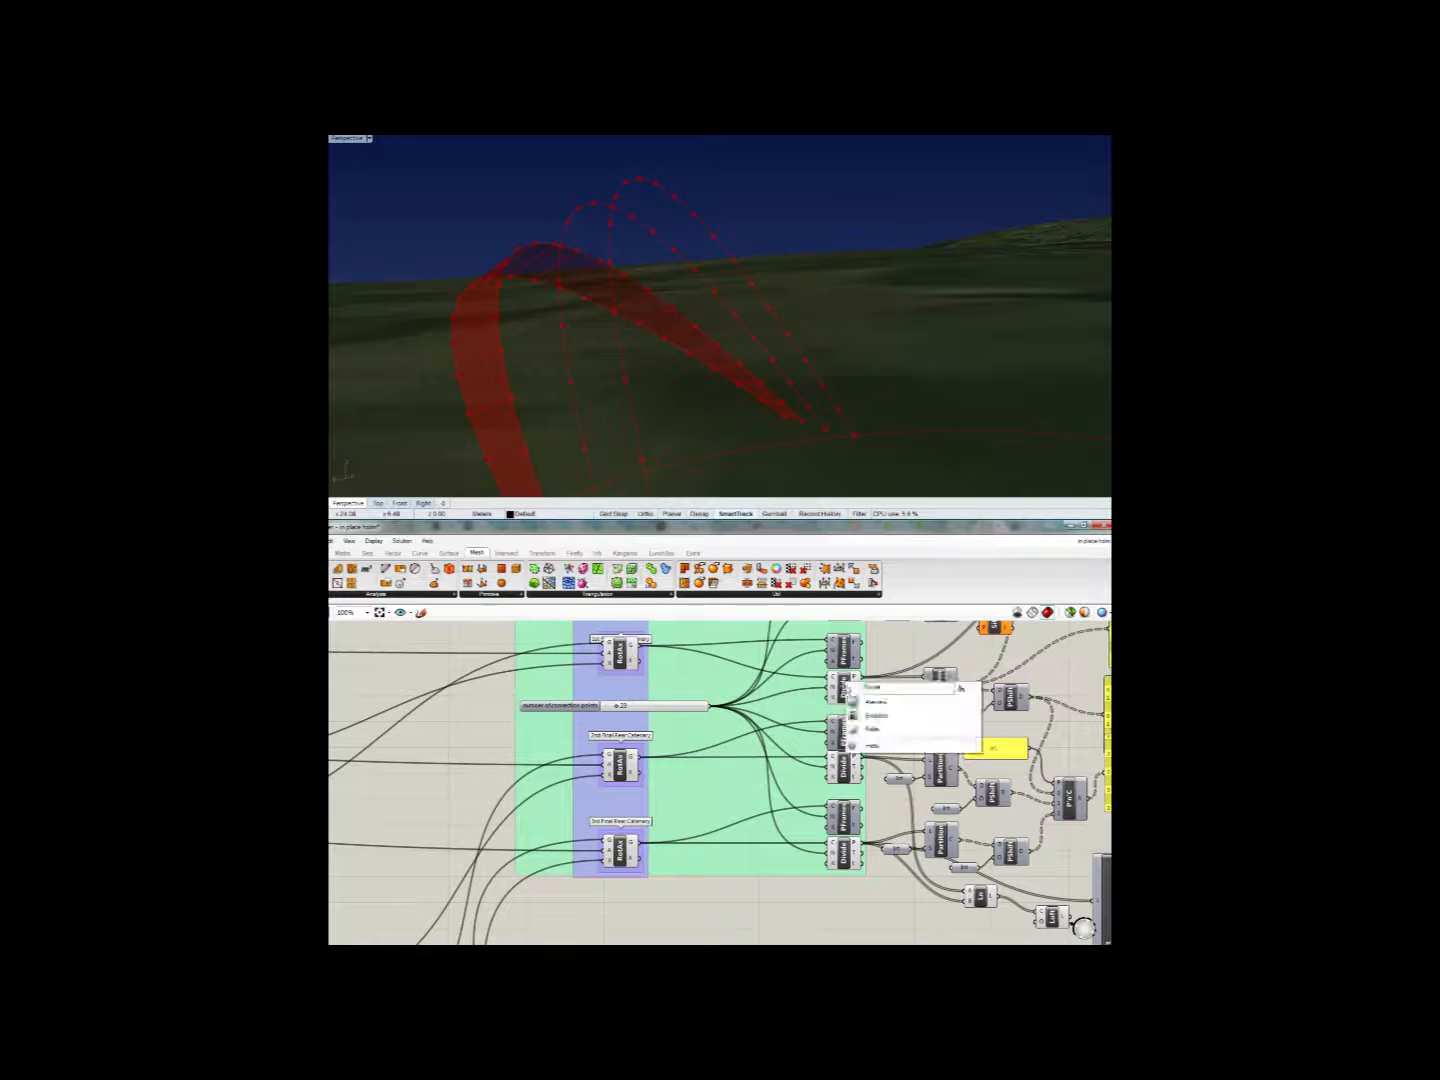
right_click(846, 691)
right_click_drag(922, 652, 625, 798)
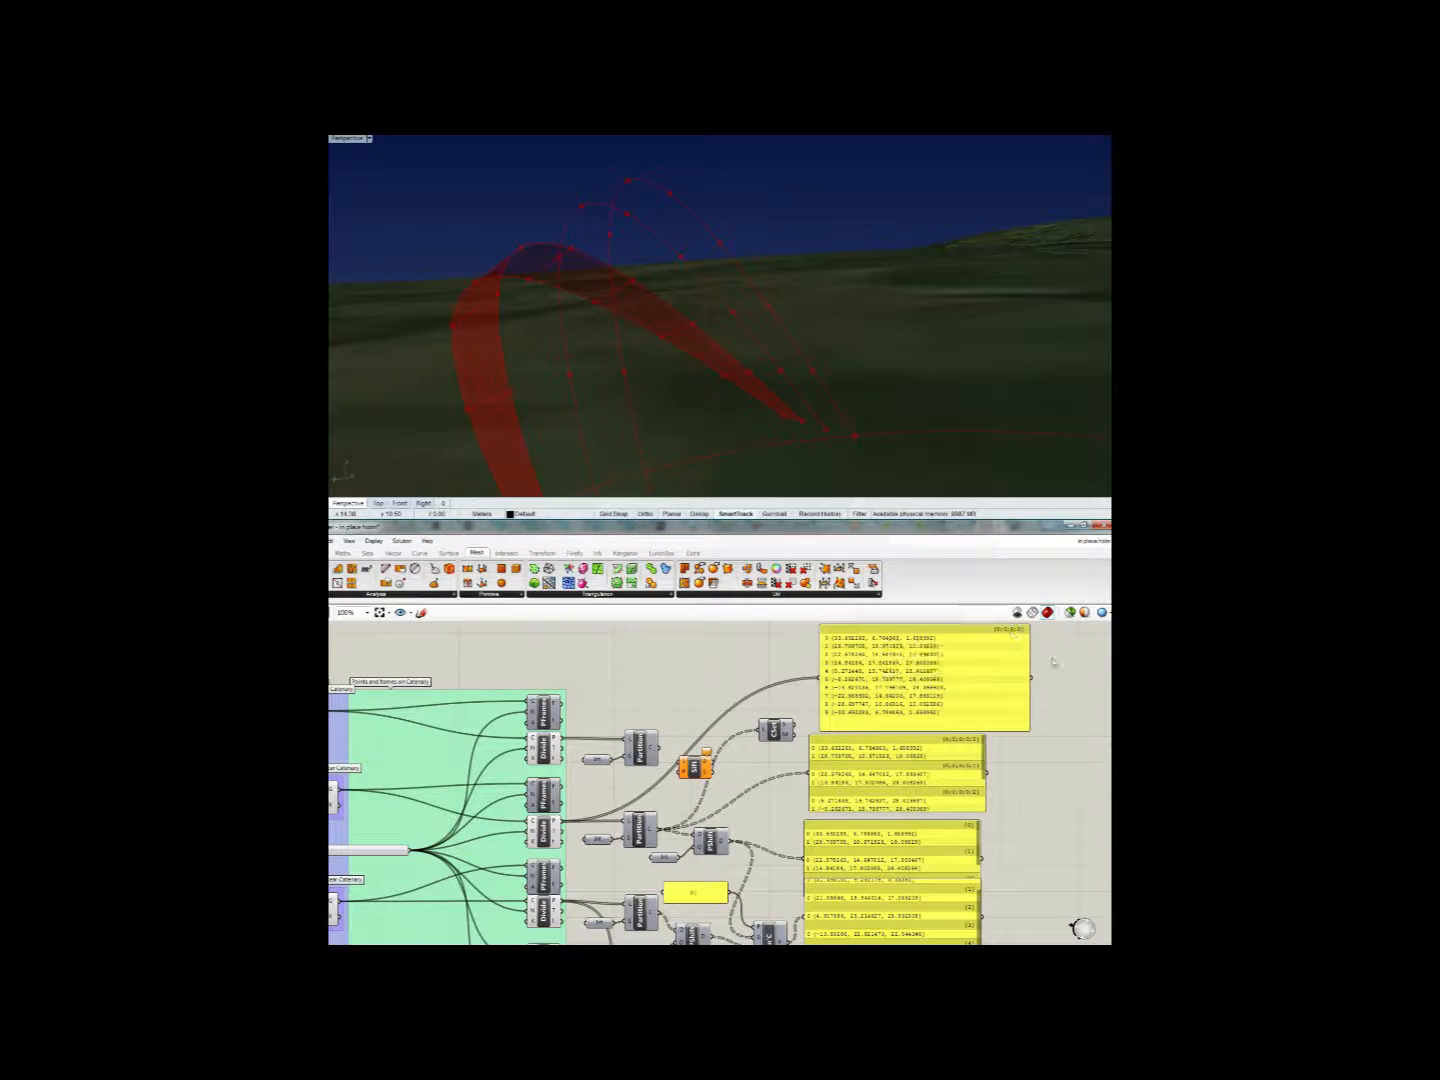
- Examine the partitioned point lists in the panels and compare them with the connection points on the arches
right_click_drag(1050, 799, 1041, 762)
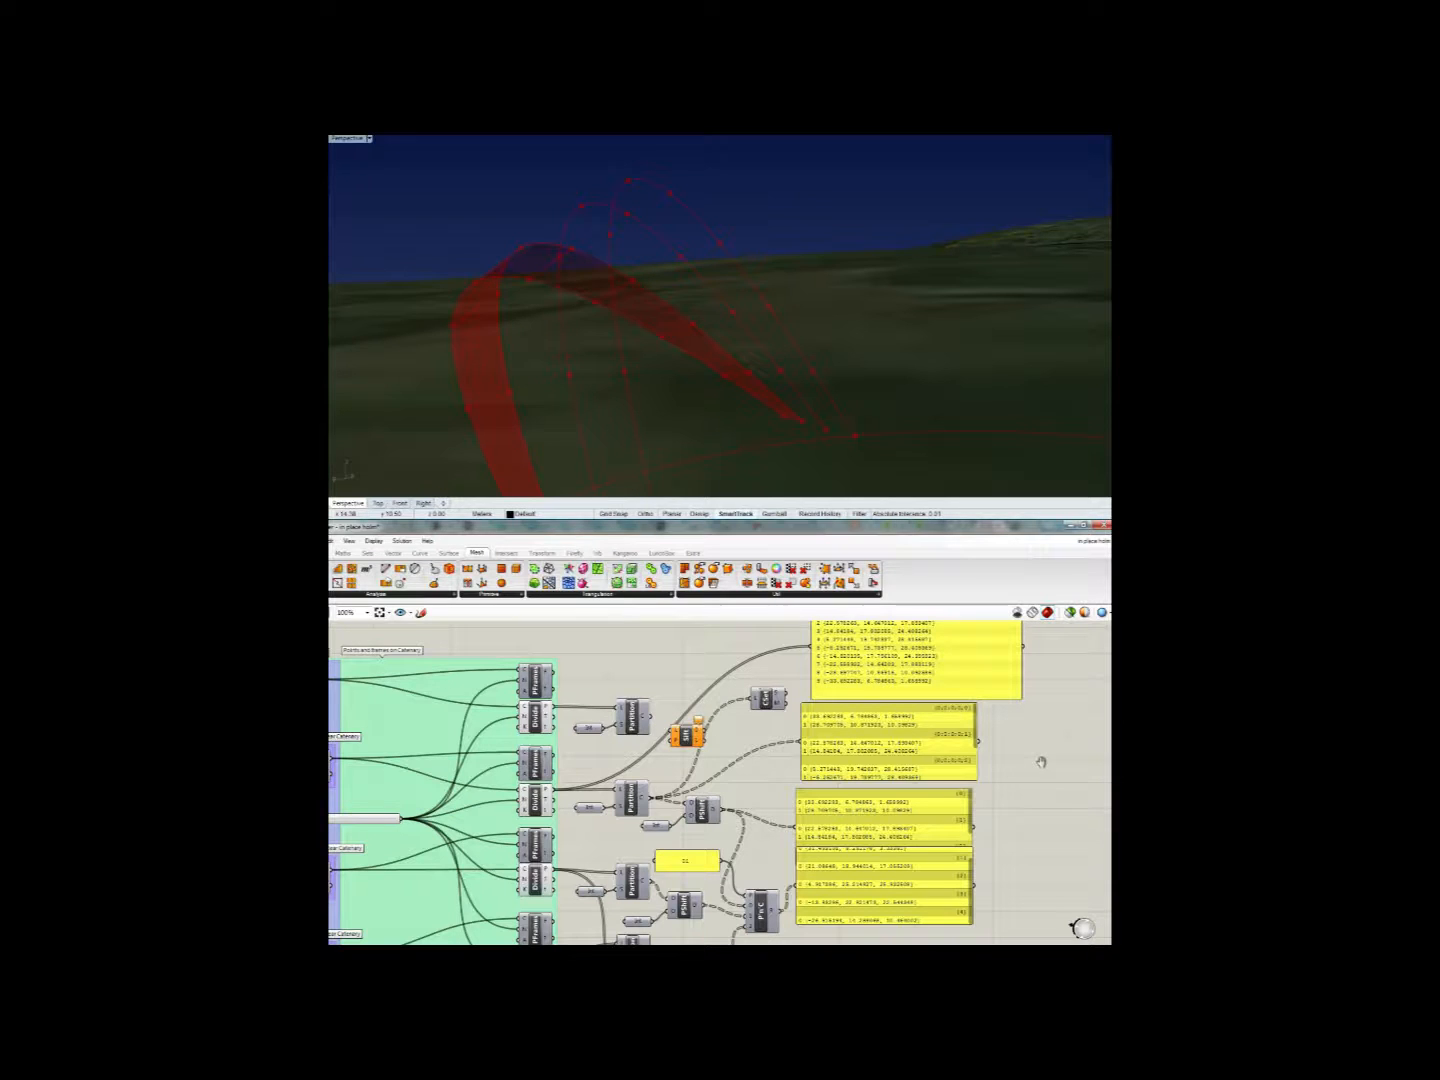
right_click_drag(760, 858, 787, 772)
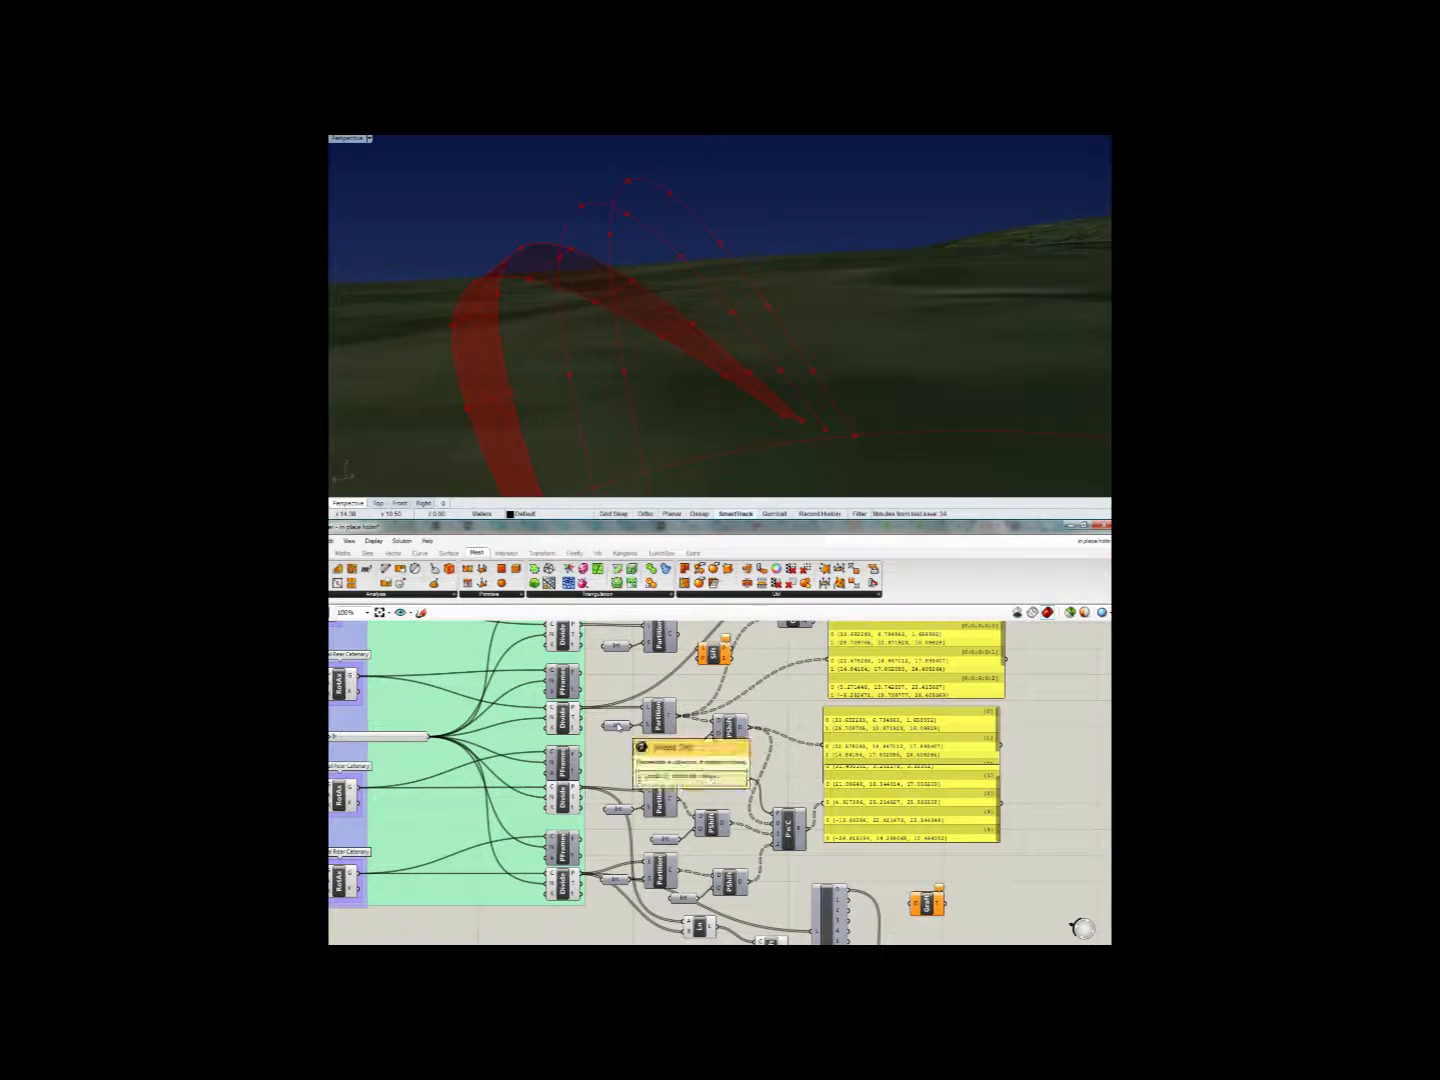
right_click_drag(691, 689, 643, 737)
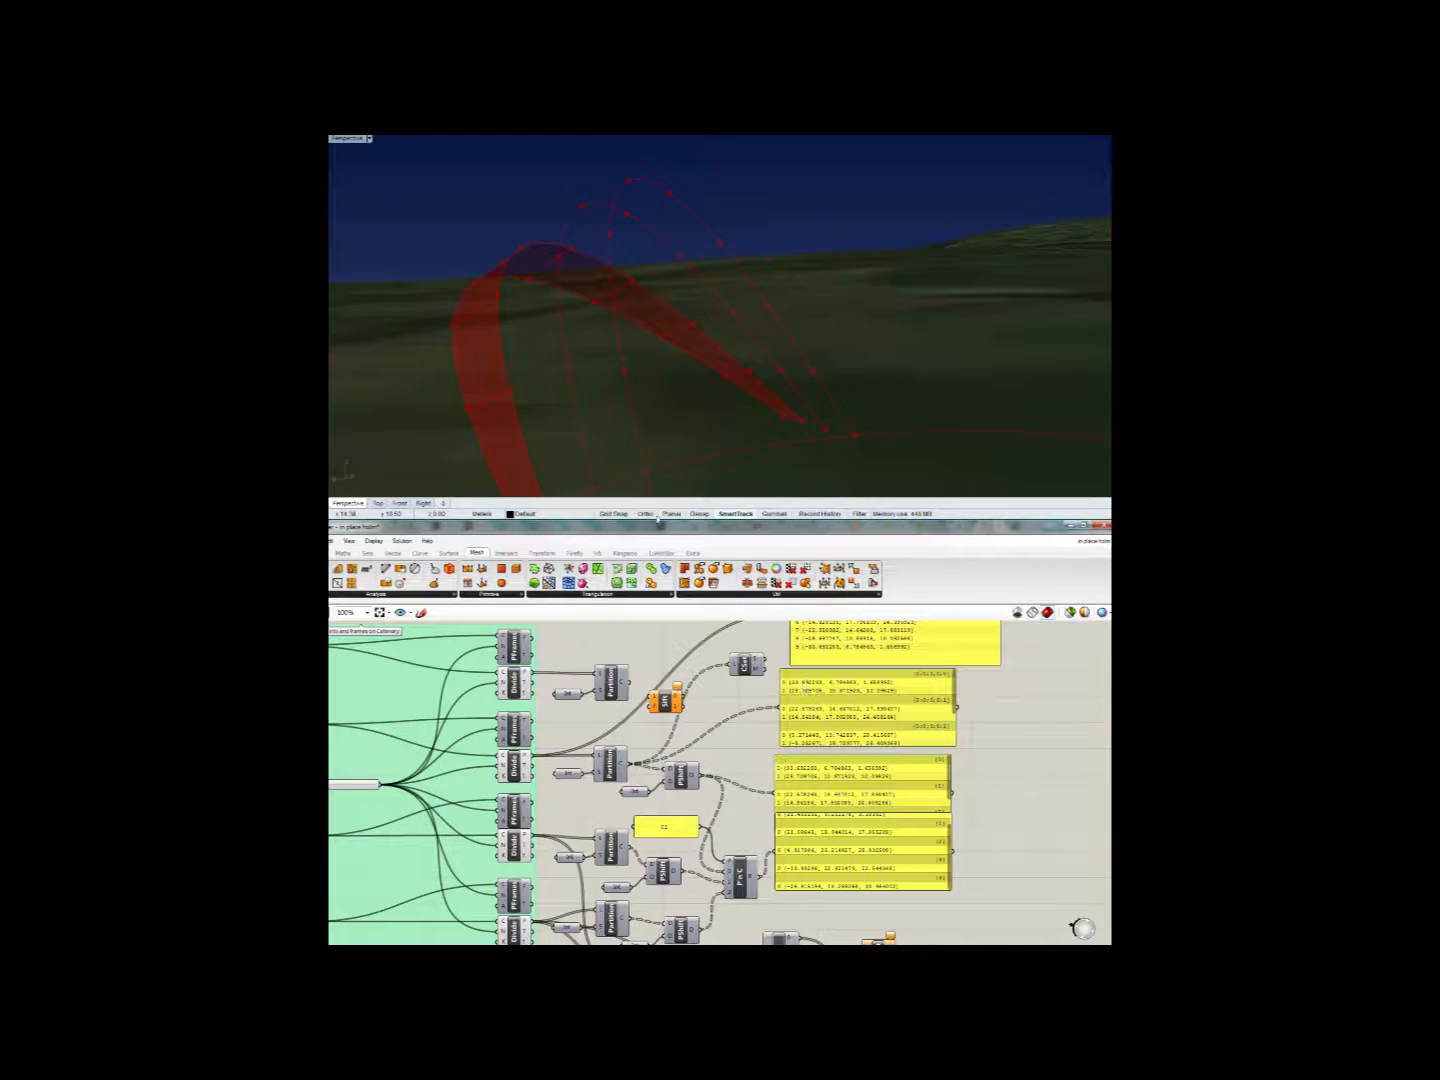
mouse_move(652, 389)
right_mouse_down()
mouse_move(662, 363)
mouse_move(649, 363)
right_mouse_up()
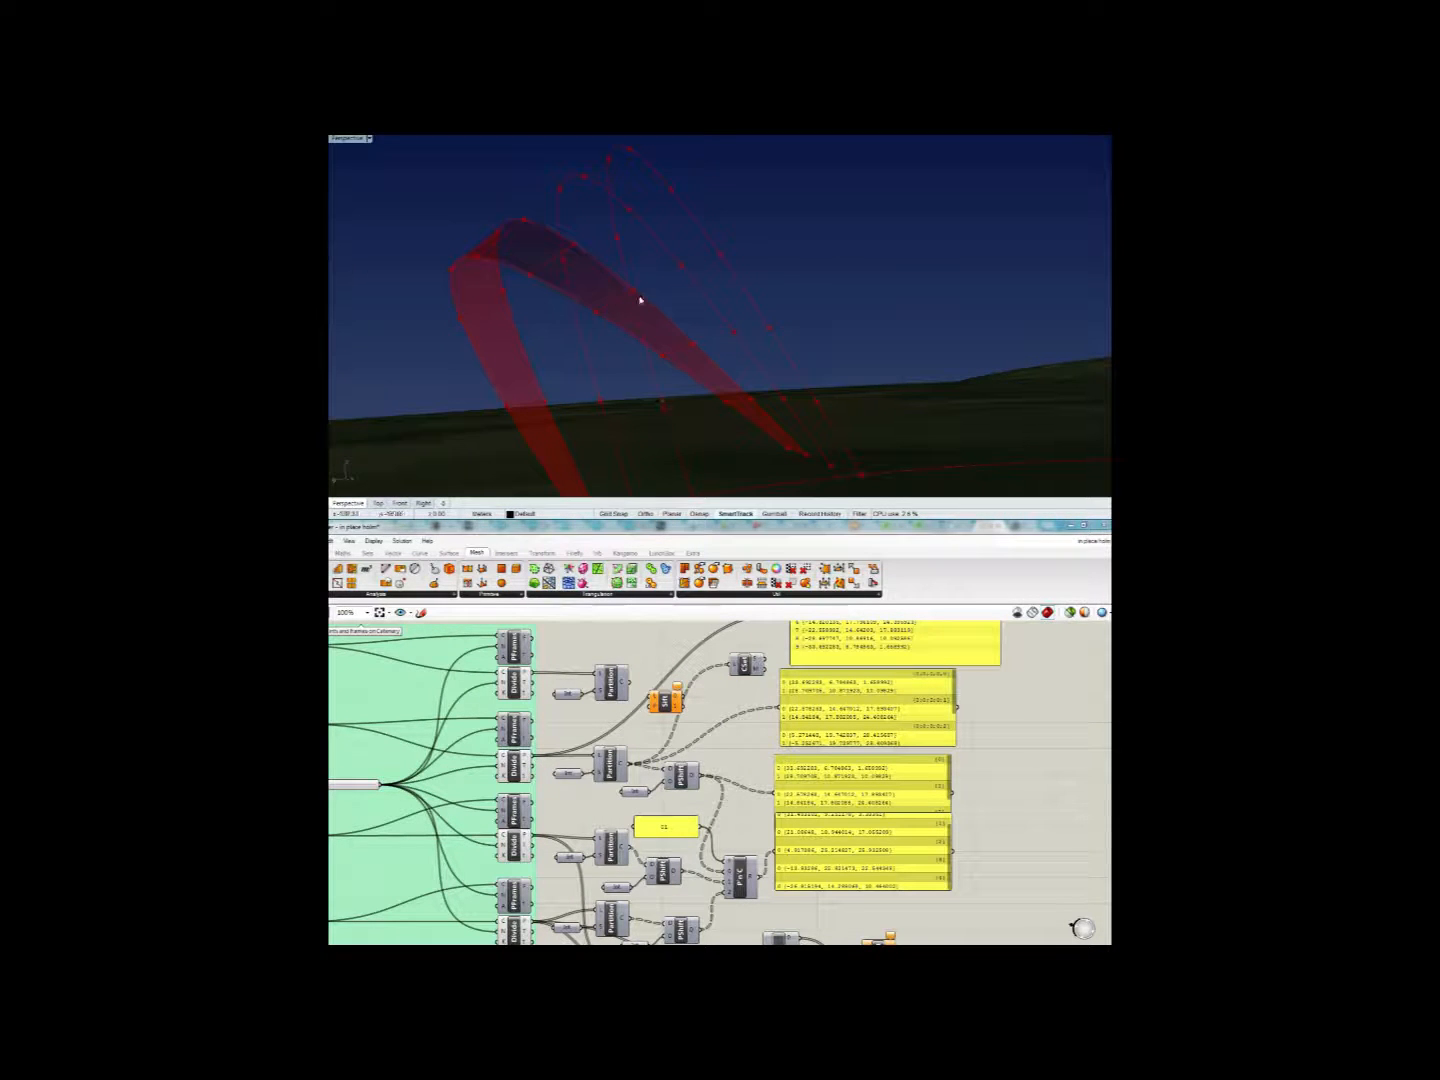
right_click(657, 268)
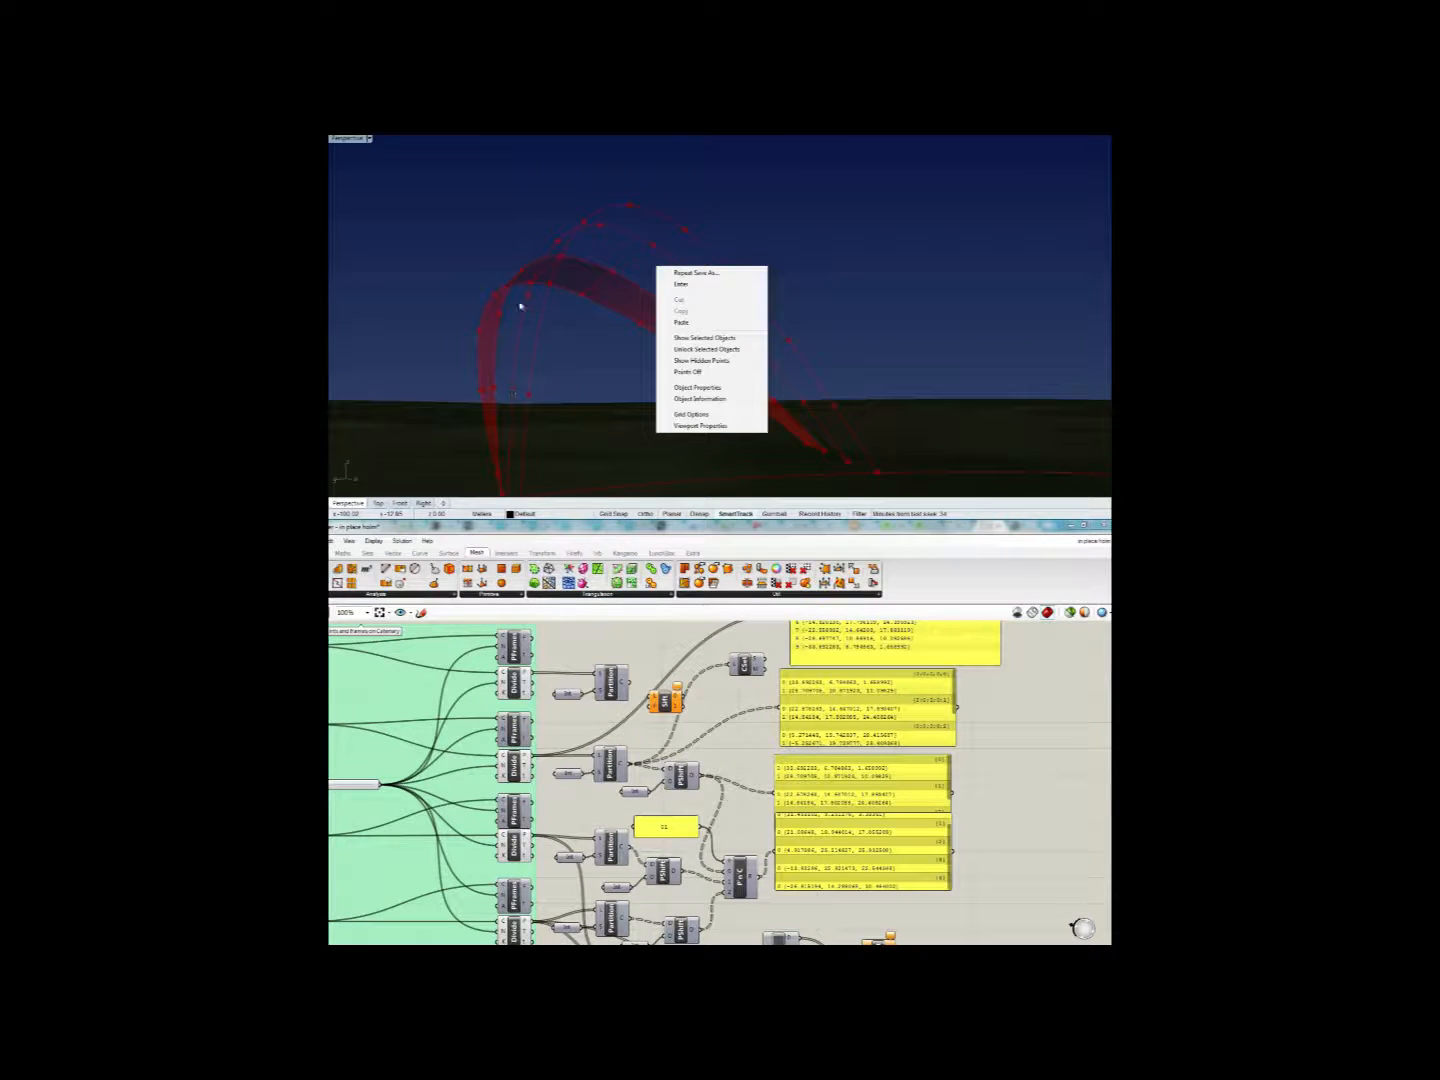
left_click(840, 275)
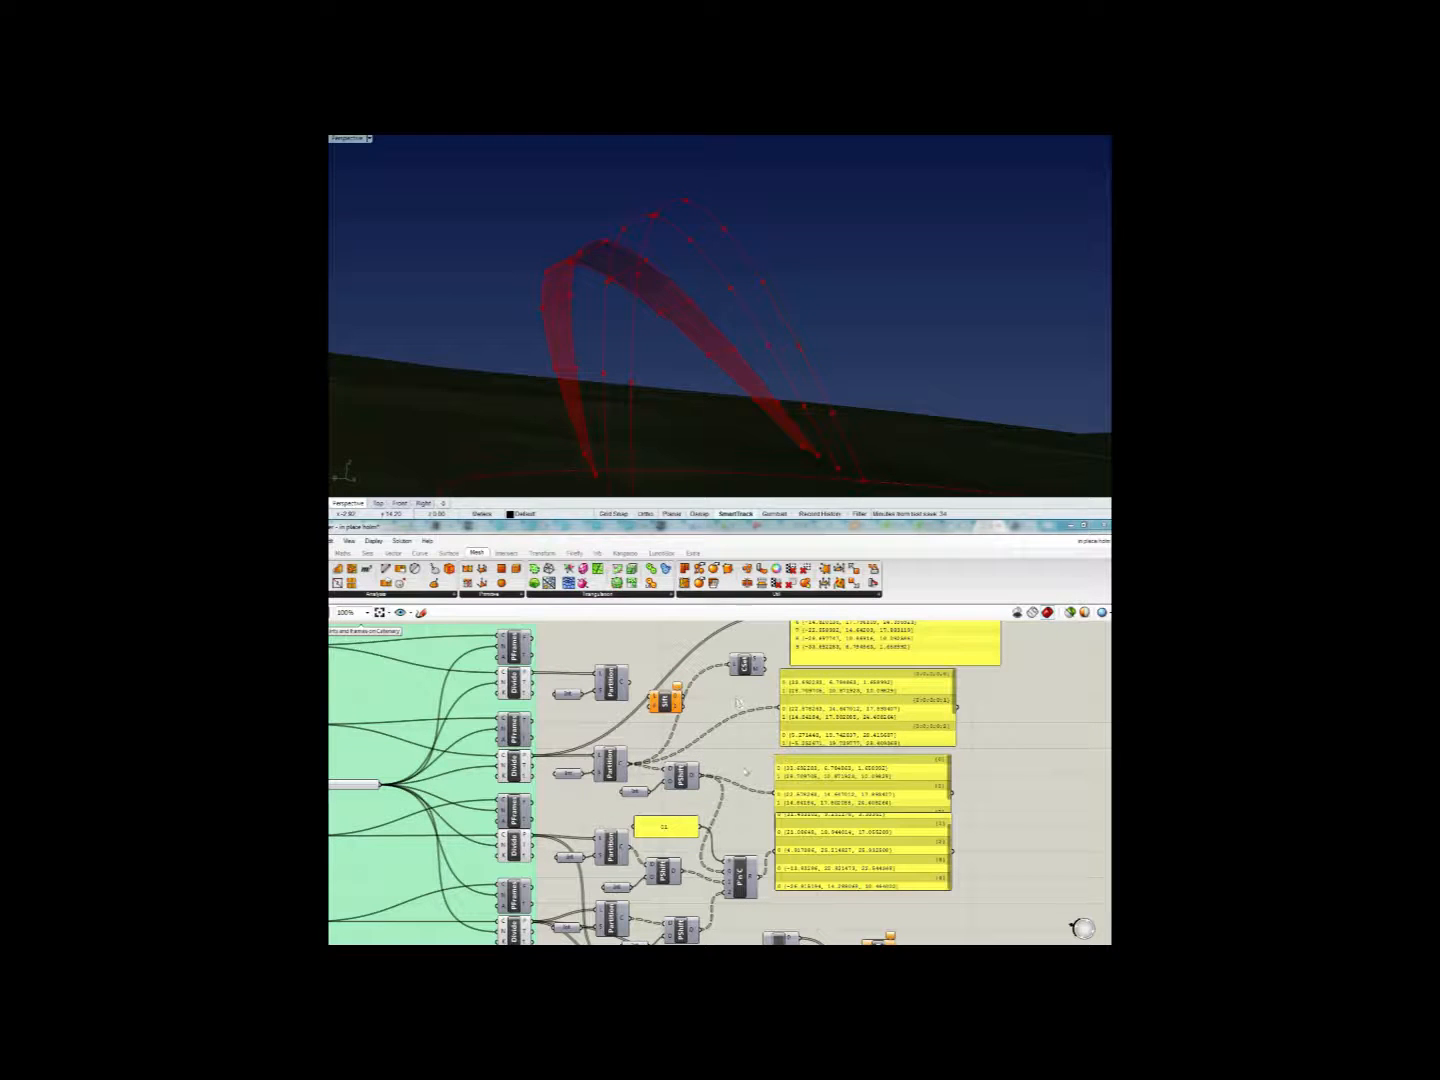
right_click_drag(744, 765, 764, 688)
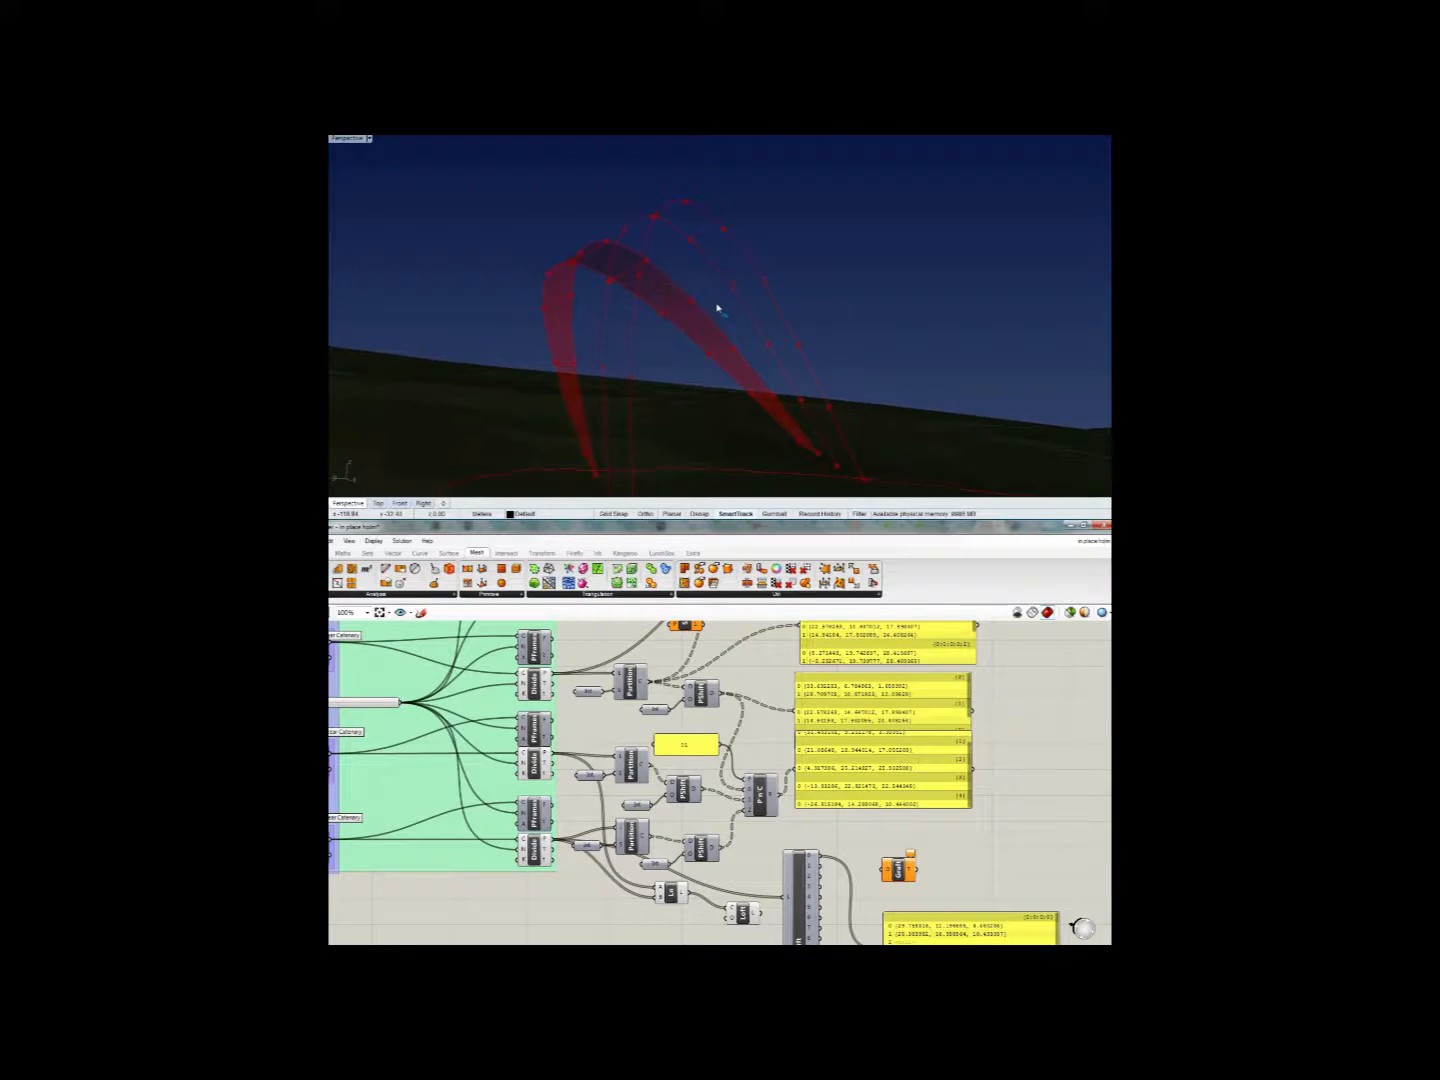
right_click_drag(717, 308, 718, 309)
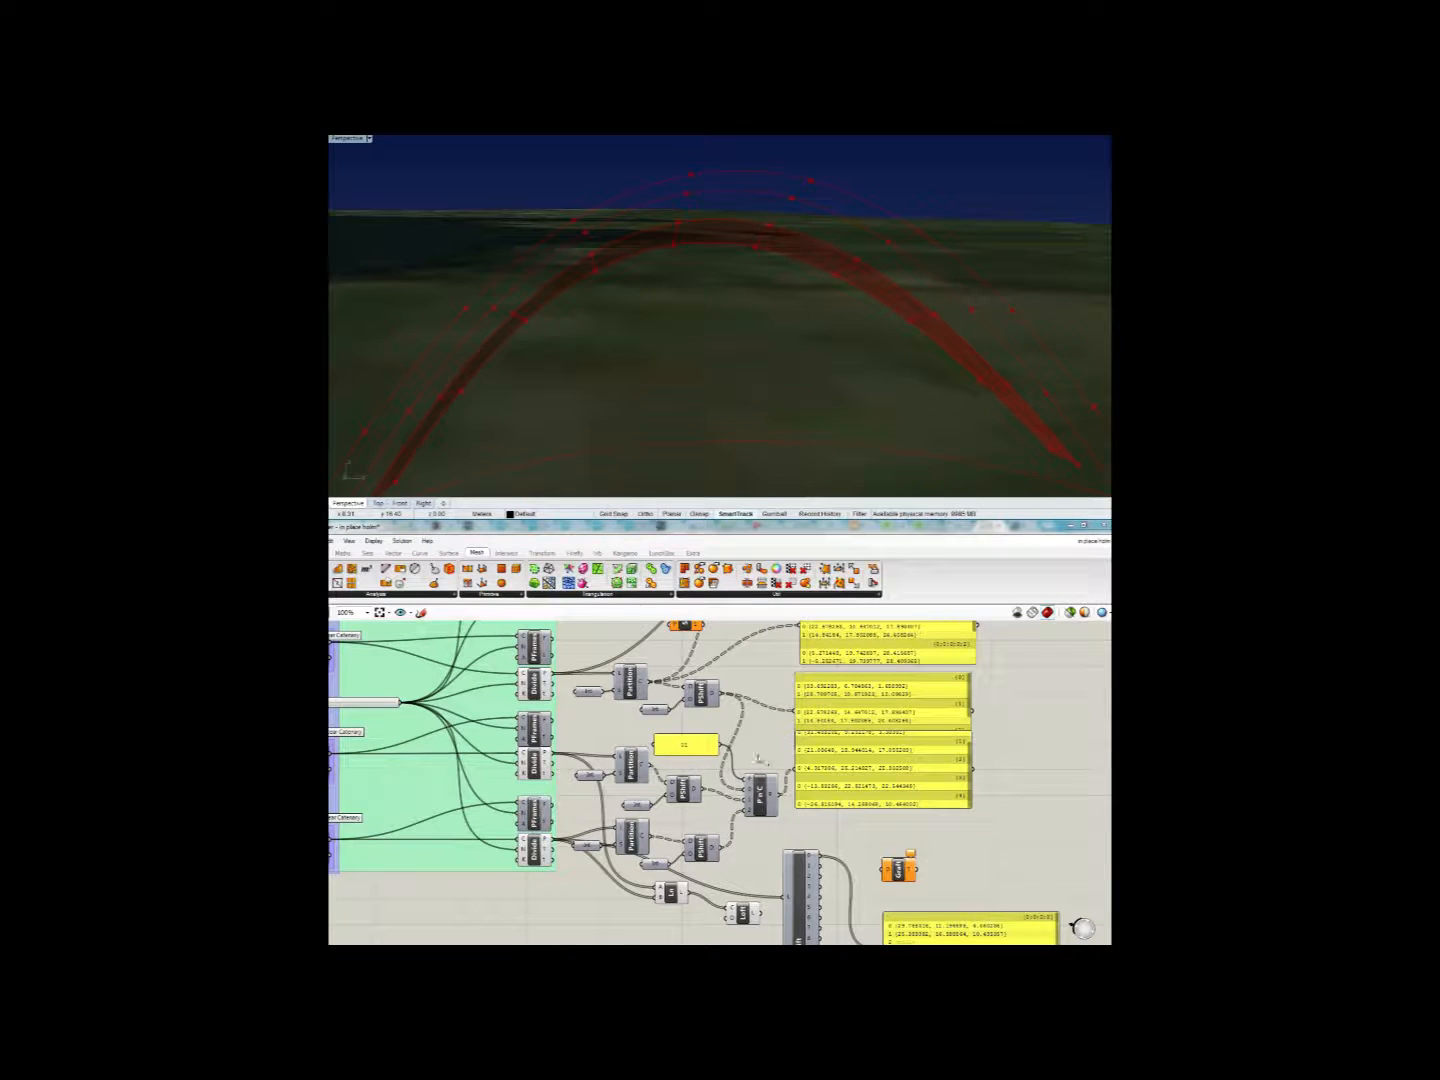
- Examine the Sift component's output panel and the point panels fed by the Partition components
right_click_drag(759, 759, 770, 721)
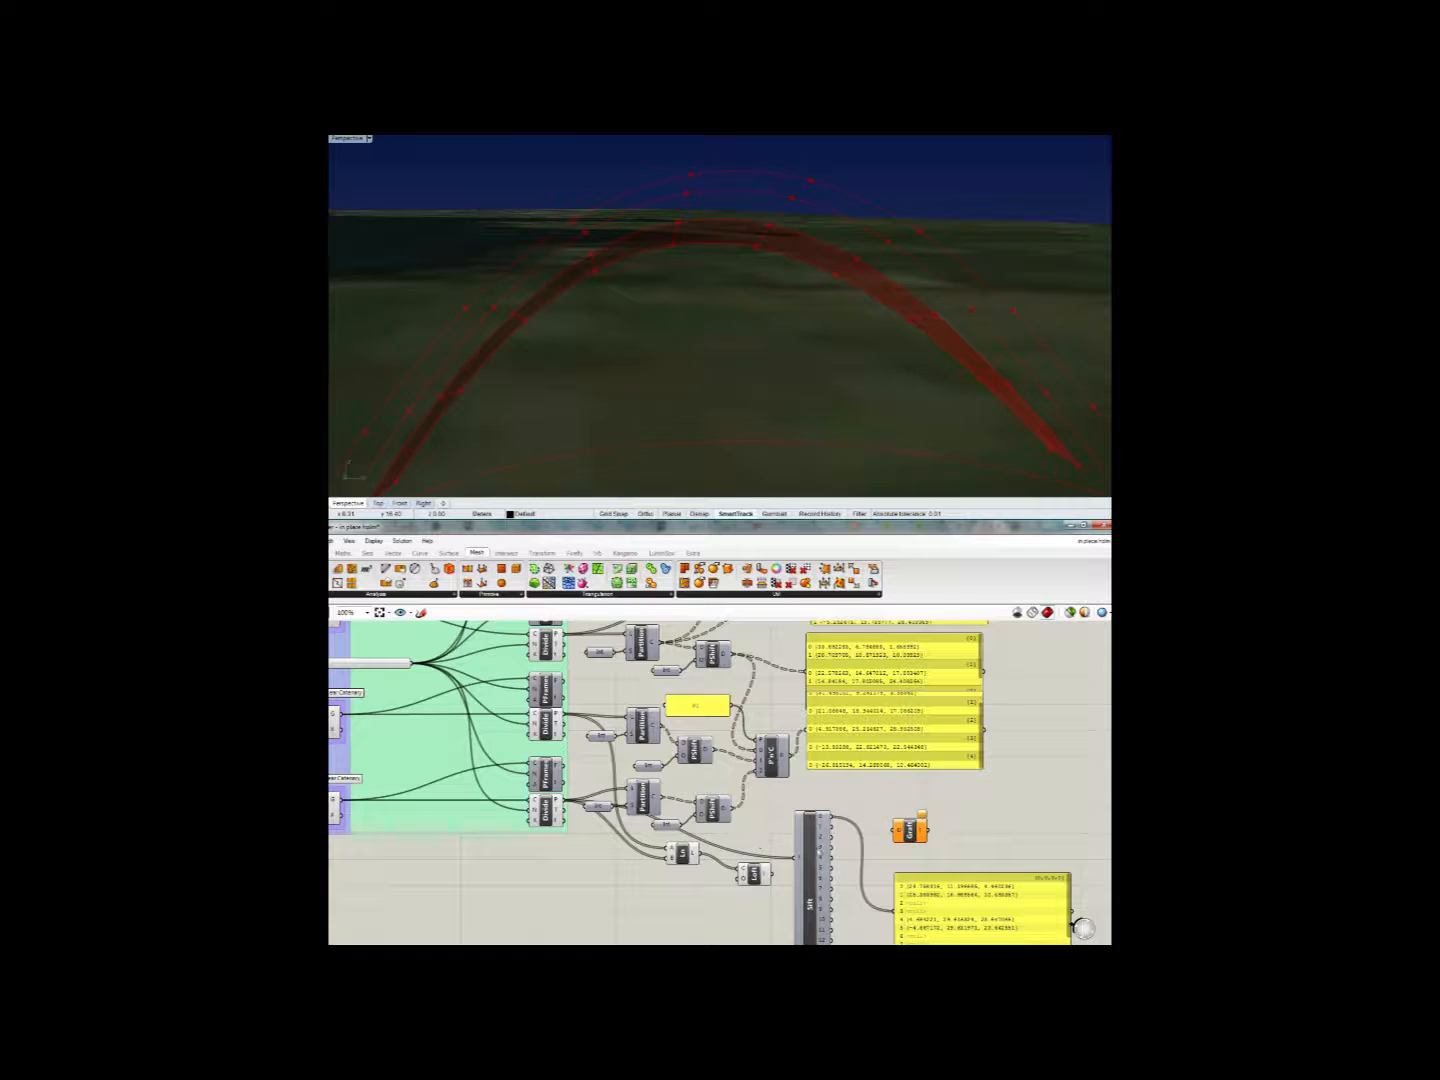
right_click_drag(873, 829, 867, 763)
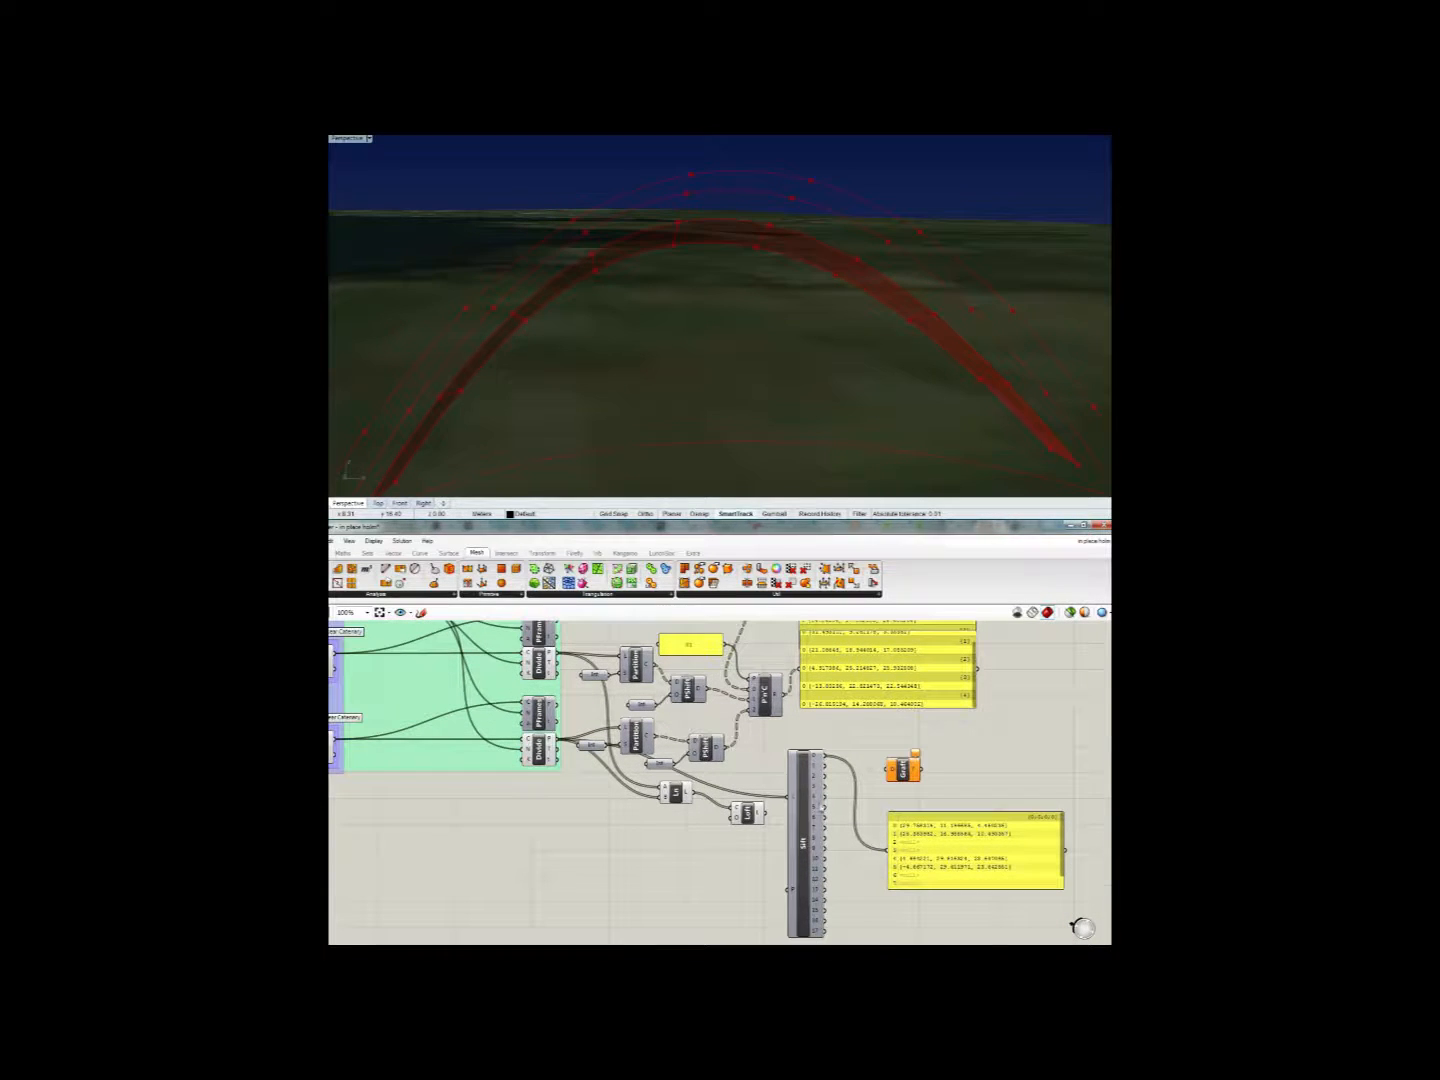
mouse_move(452, 830)
right_mouse_down()
mouse_move(592, 878)
mouse_move(468, 806)
right_mouse_up()
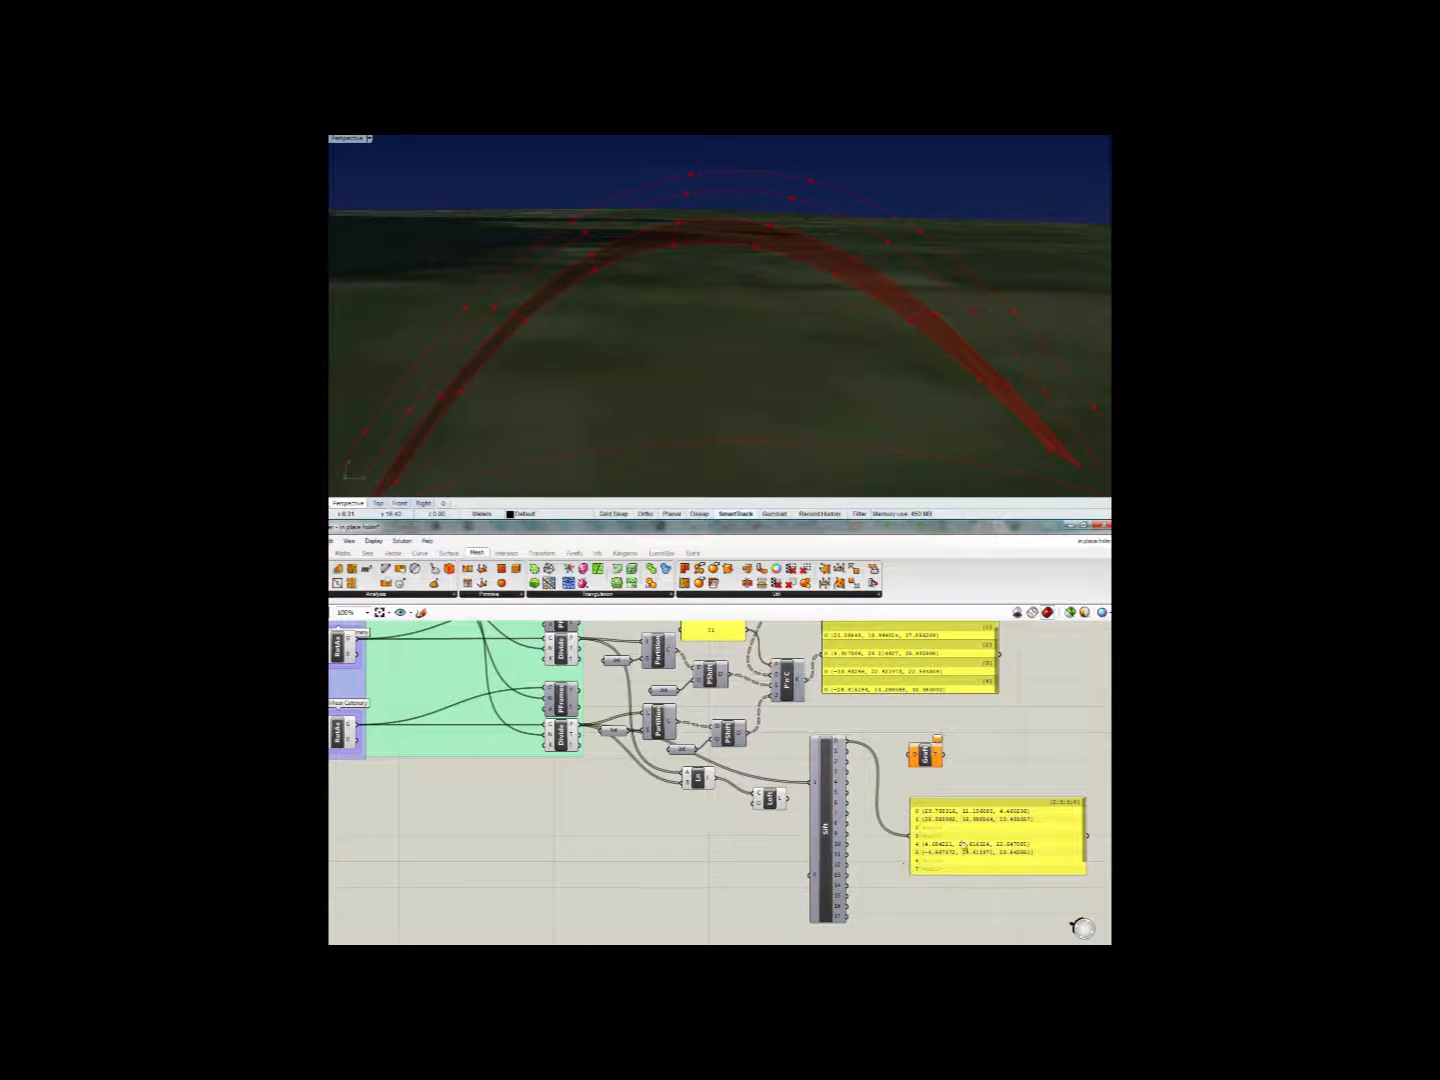
right_click_drag(784, 747, 789, 814)
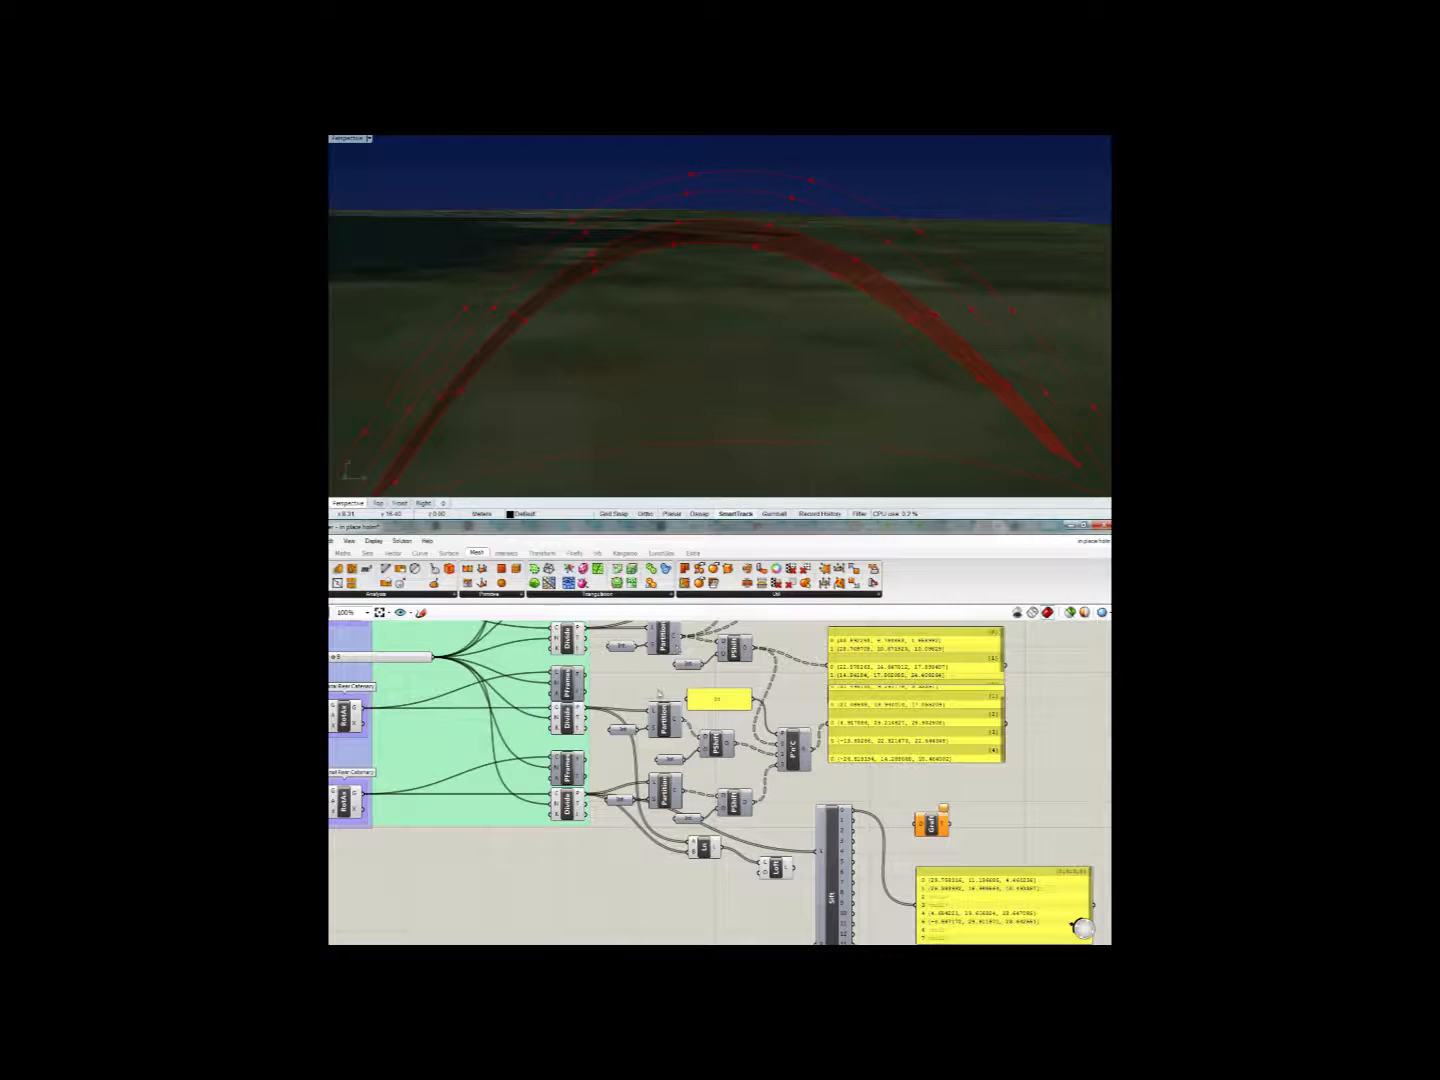
right_click_drag(657, 693, 625, 769)
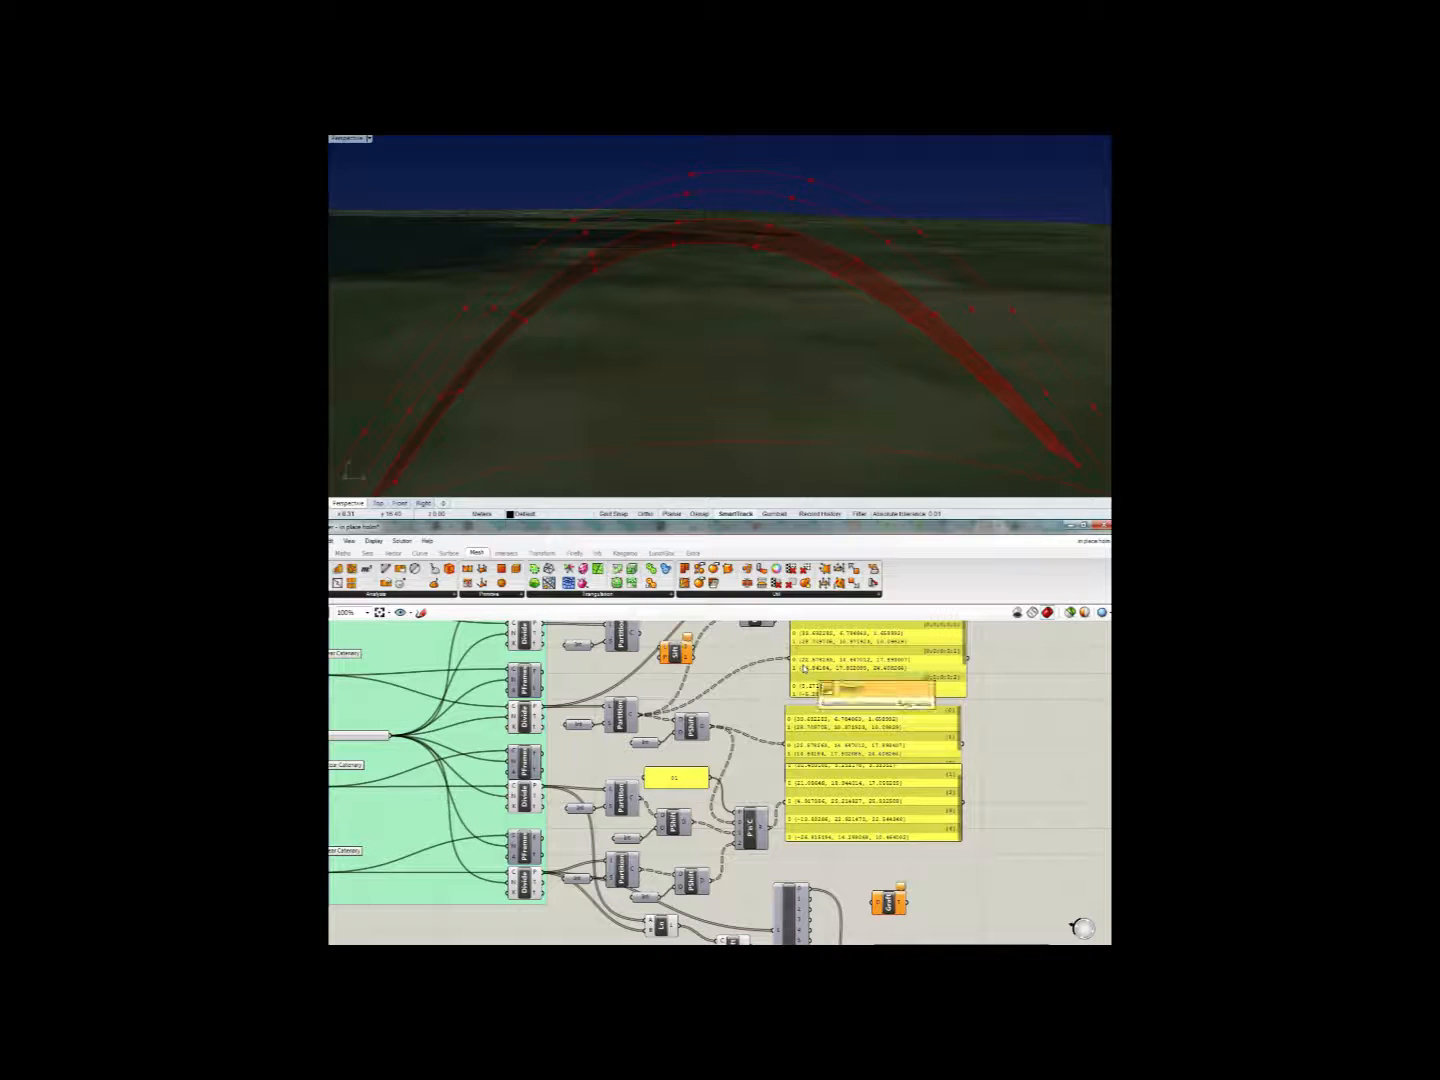
right_click_drag(978, 676, 929, 716)
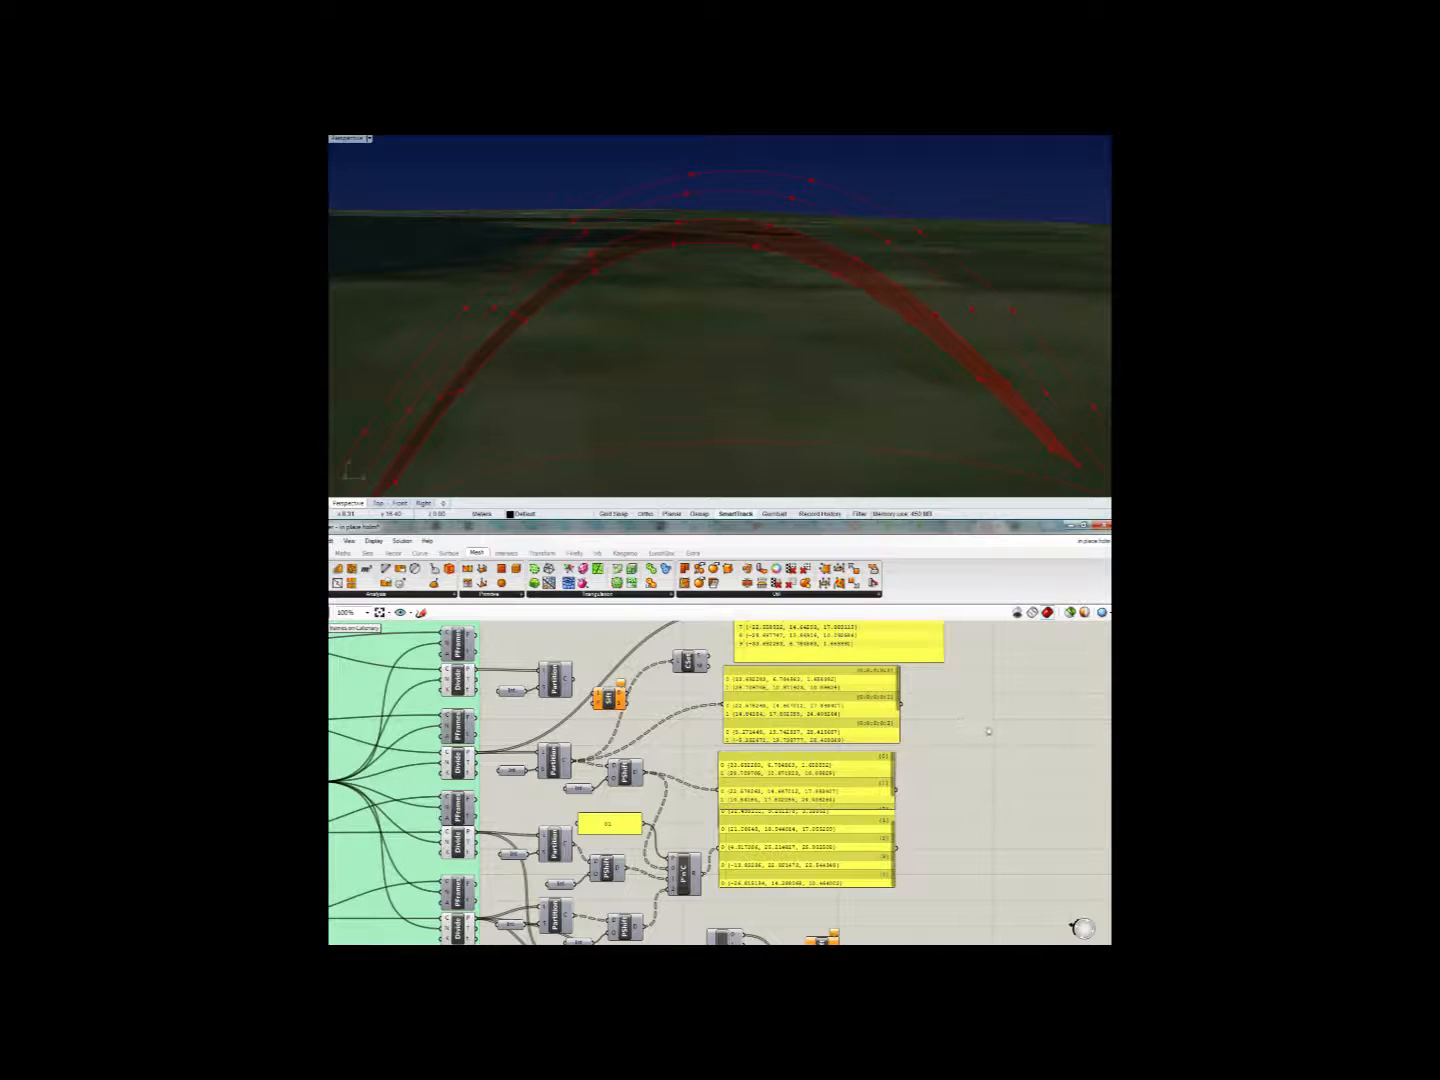
right_click_drag(988, 731, 888, 769)
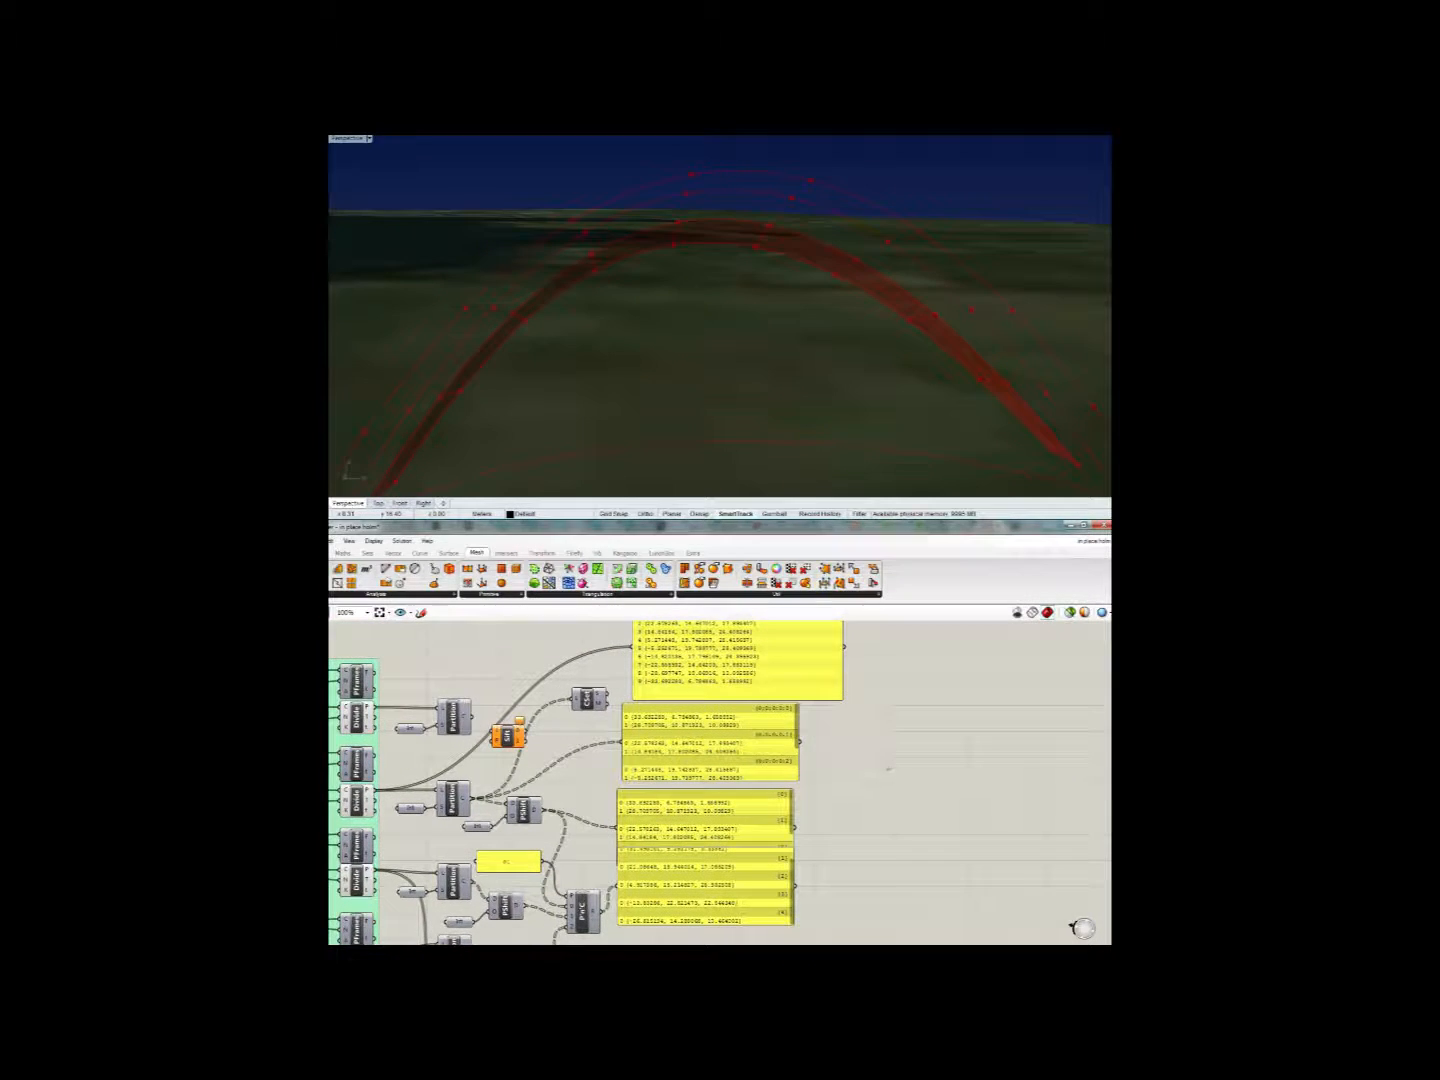